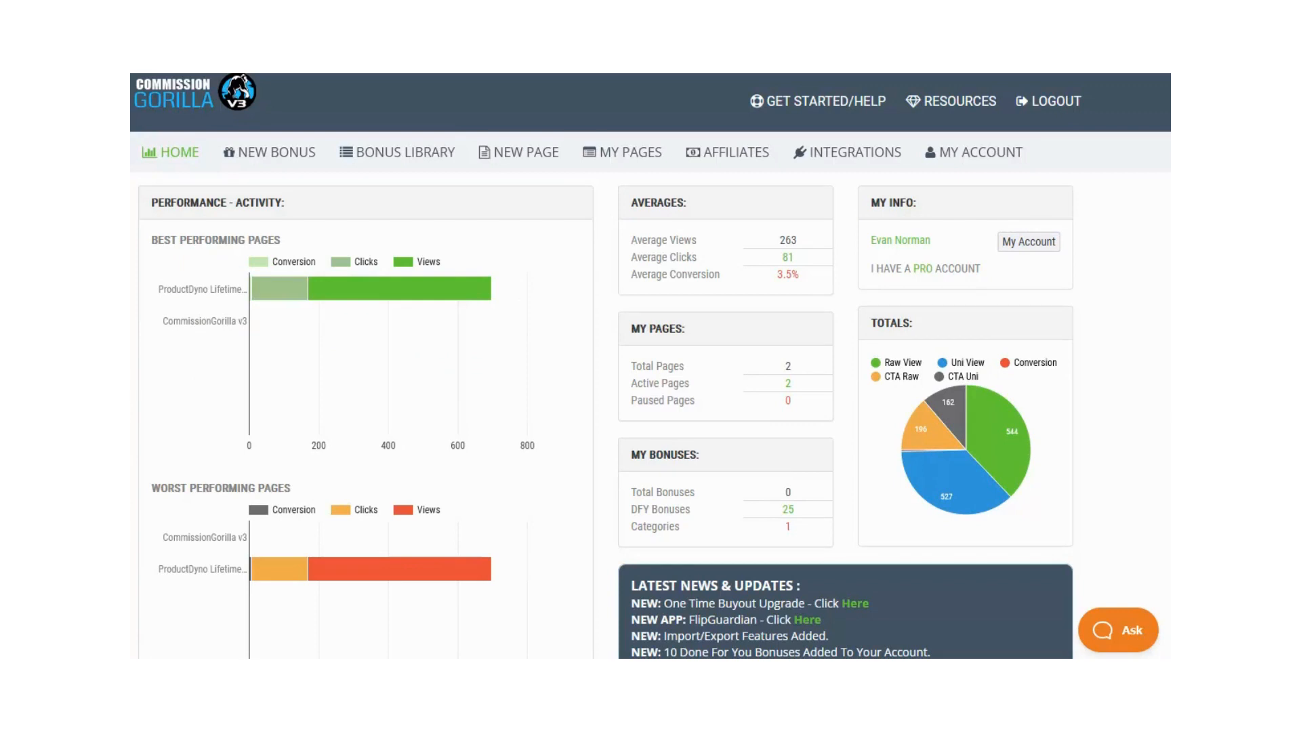
Step: Start a new bonus block with the Image/Graphic layout and name it "Video Cheats"
click(289, 161)
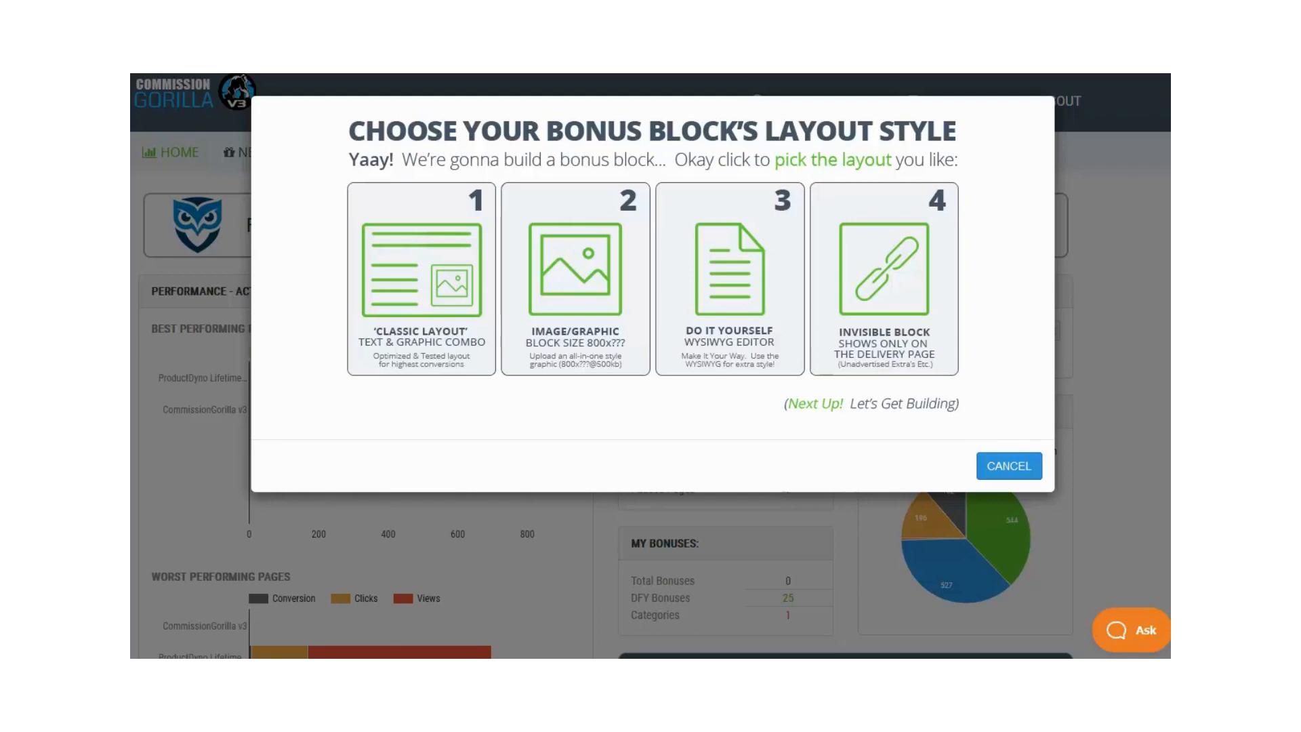
click(593, 284)
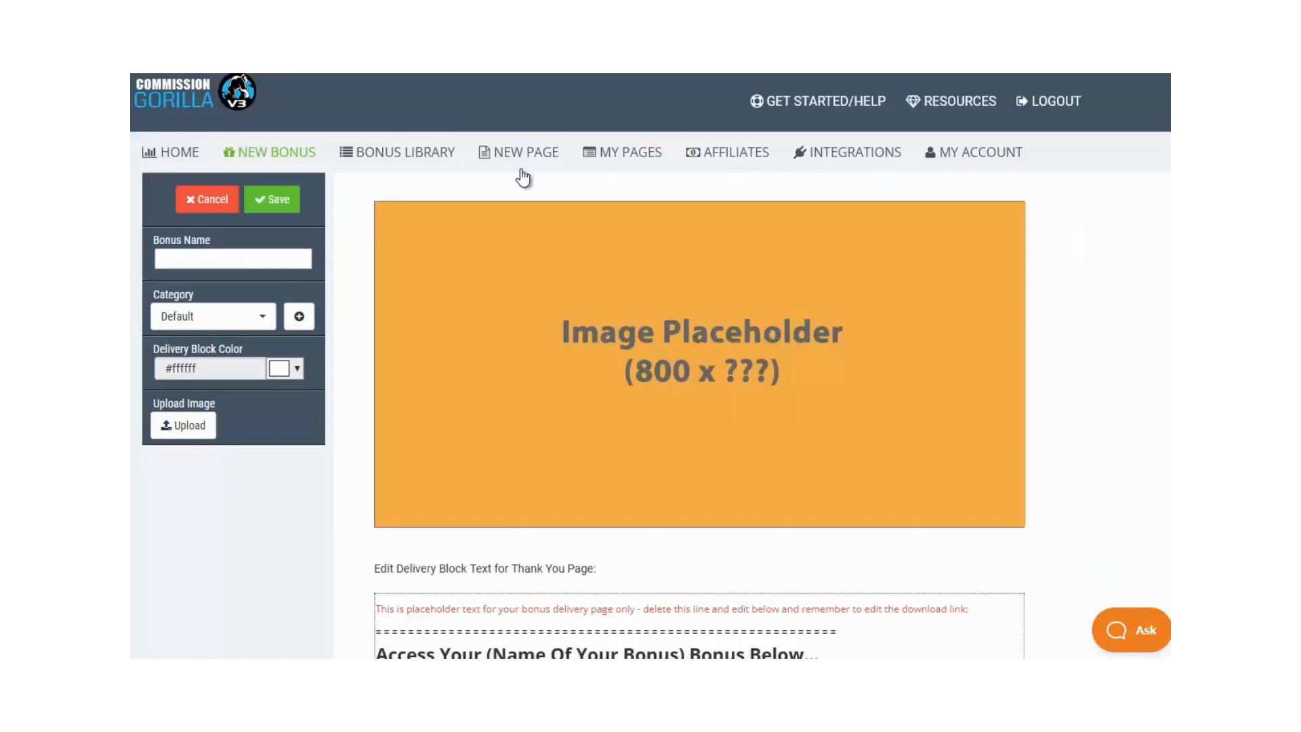
click(236, 260)
text(Video Cheats)
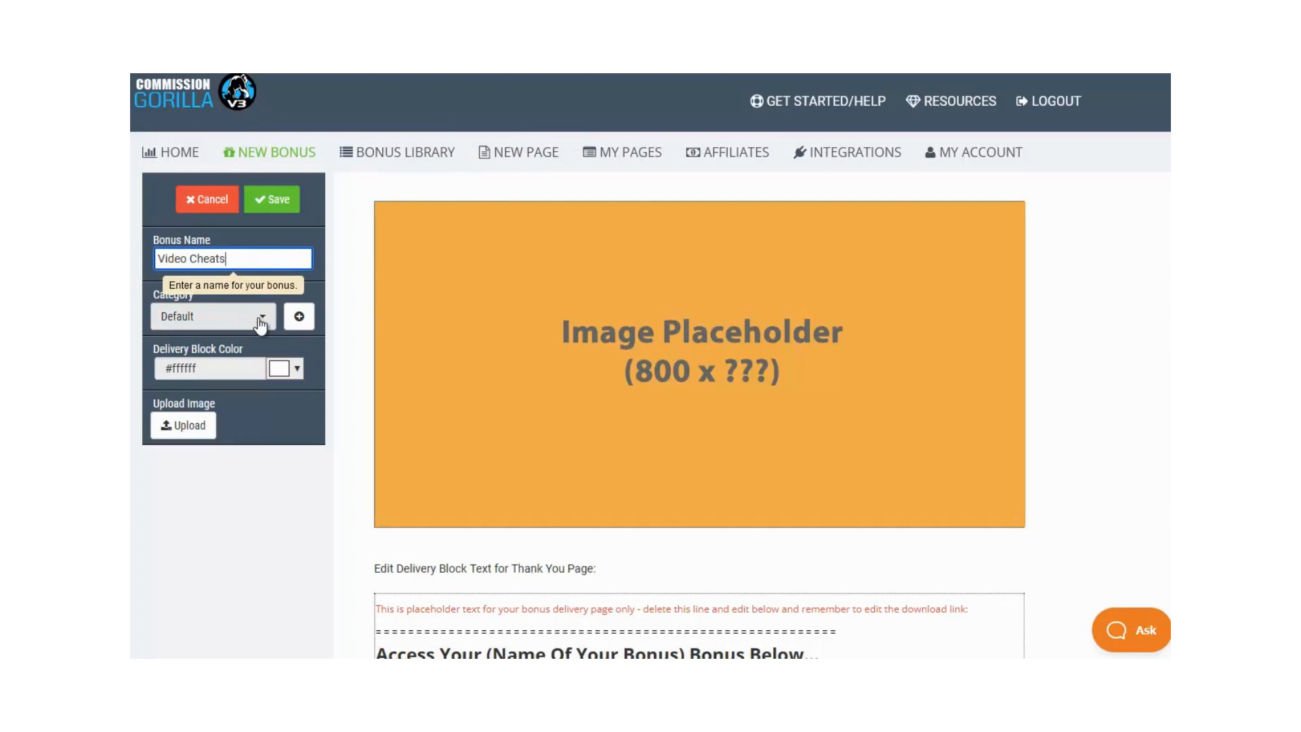
Step: Add a new category named "Video" for the bonus and upload videocheats.png as its image
click(299, 317)
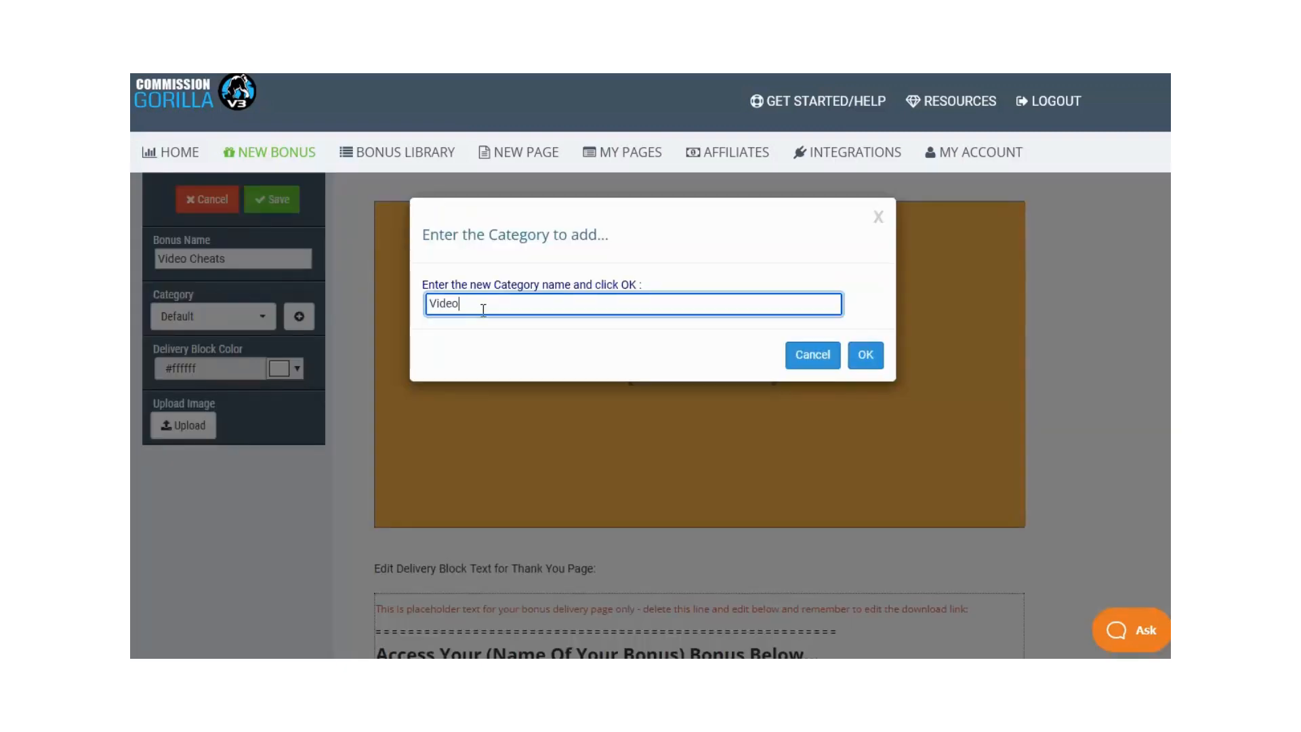
click(863, 355)
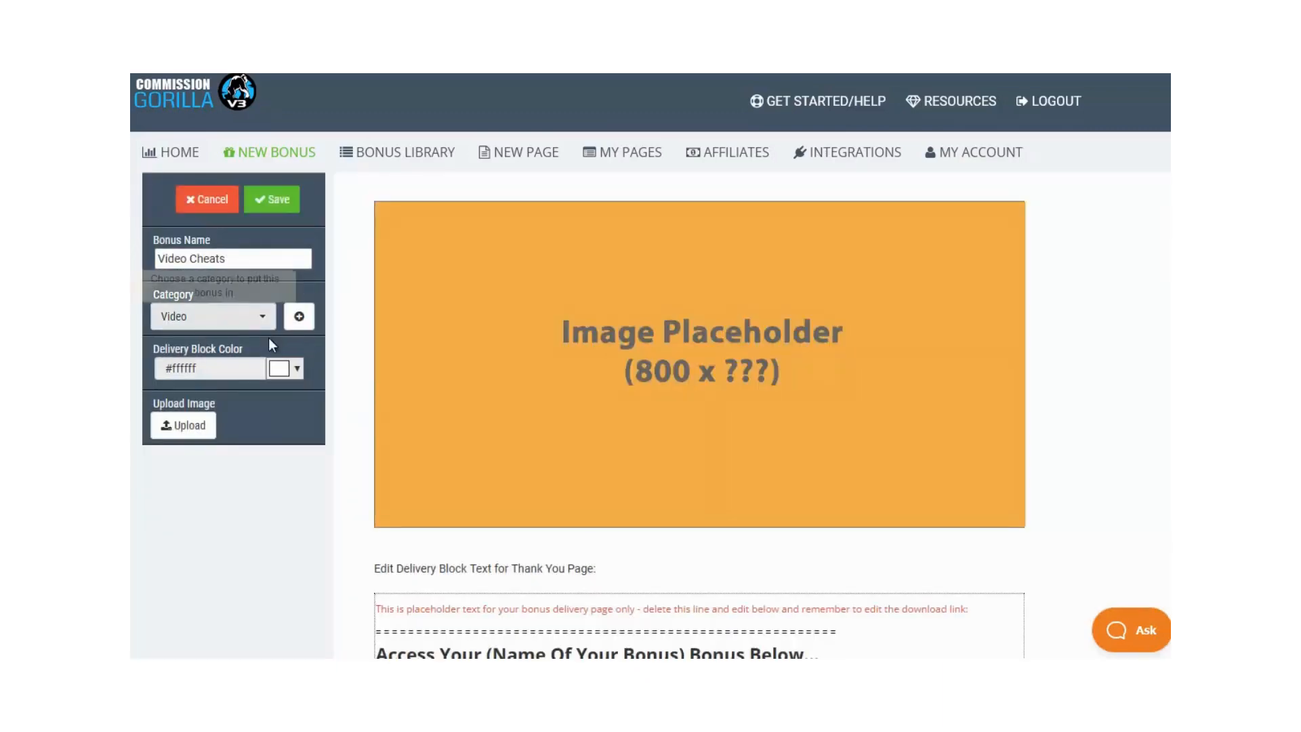
click(192, 429)
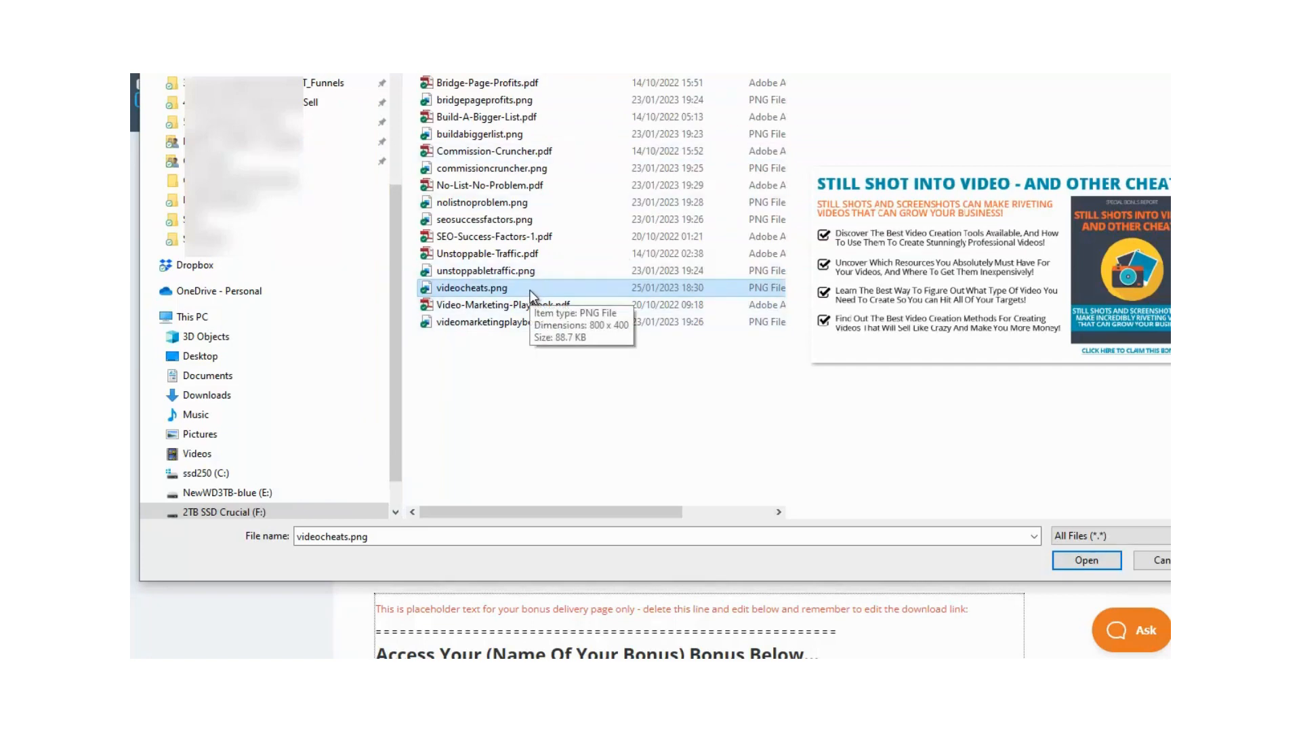
click(1086, 559)
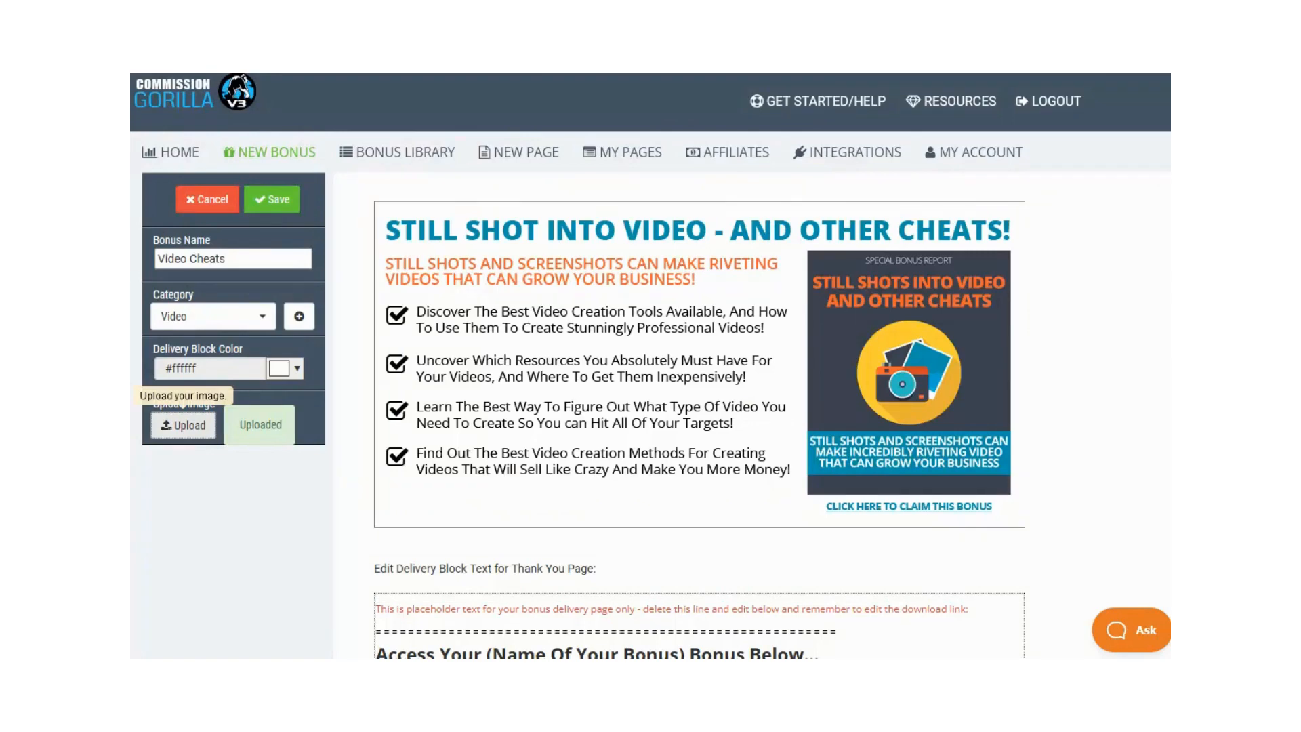
Step: Check the link settings of "DOWNLOAD HERE" in the delivery text without editing them, and discard the Video Cheats bonus
scroll(1155, 372, down, 2)
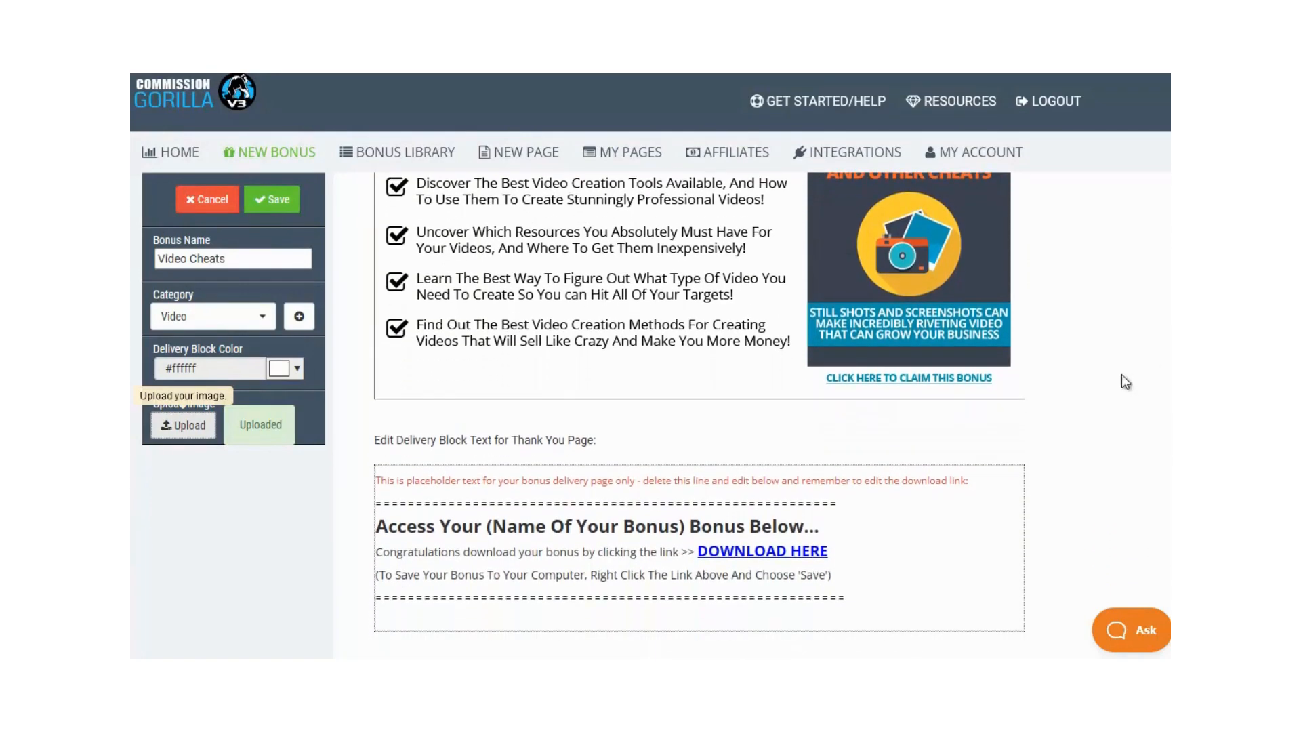
click(776, 553)
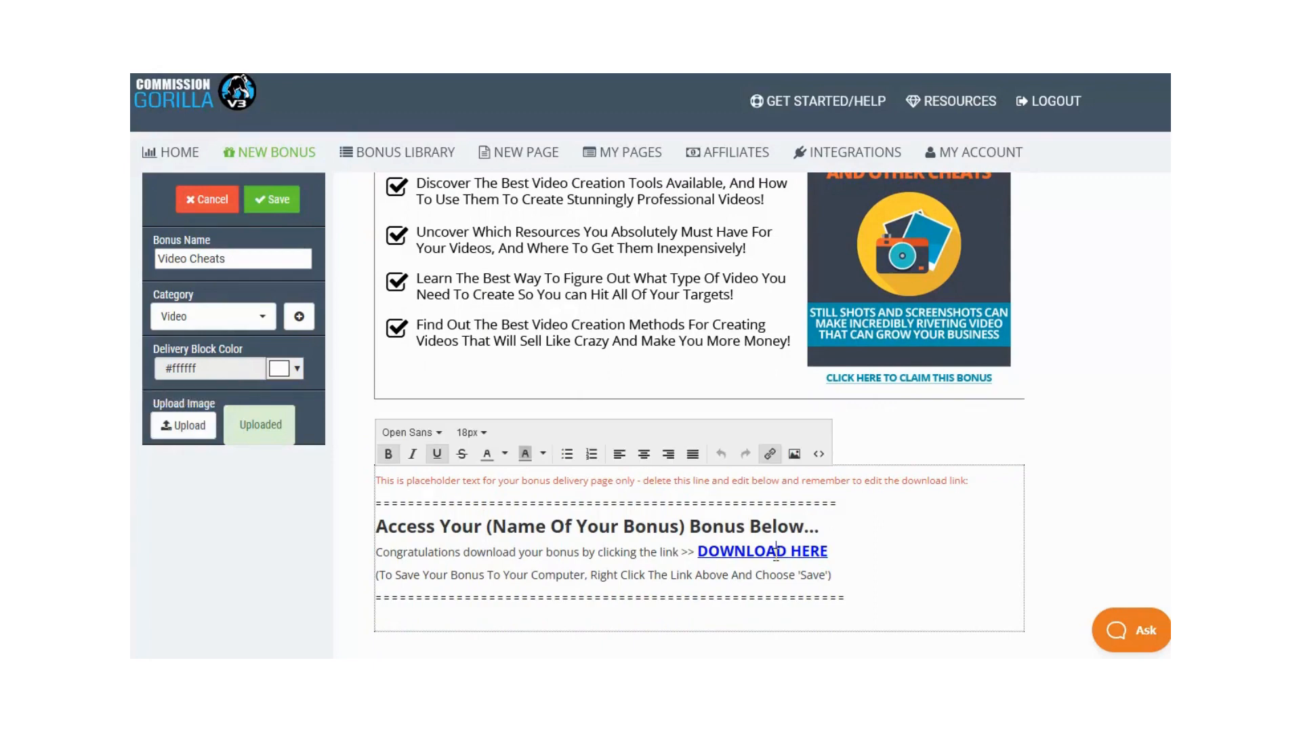
click(770, 453)
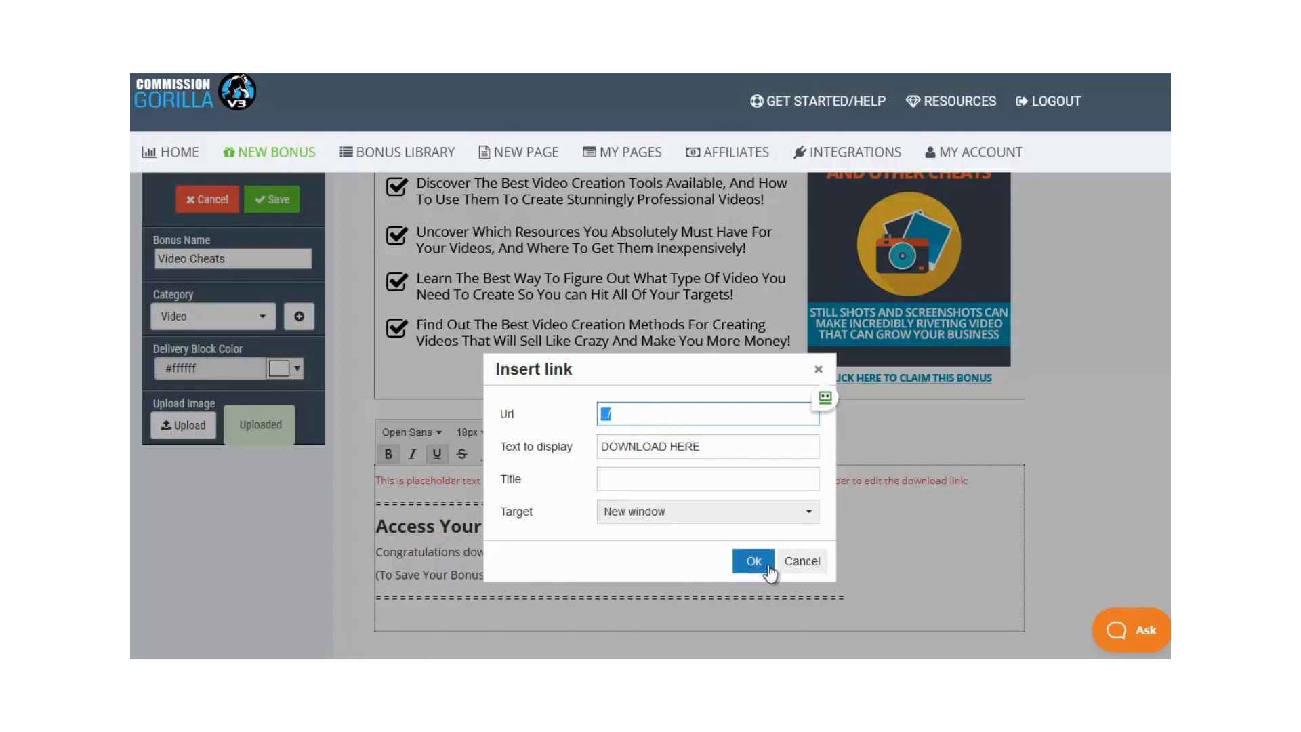
click(801, 561)
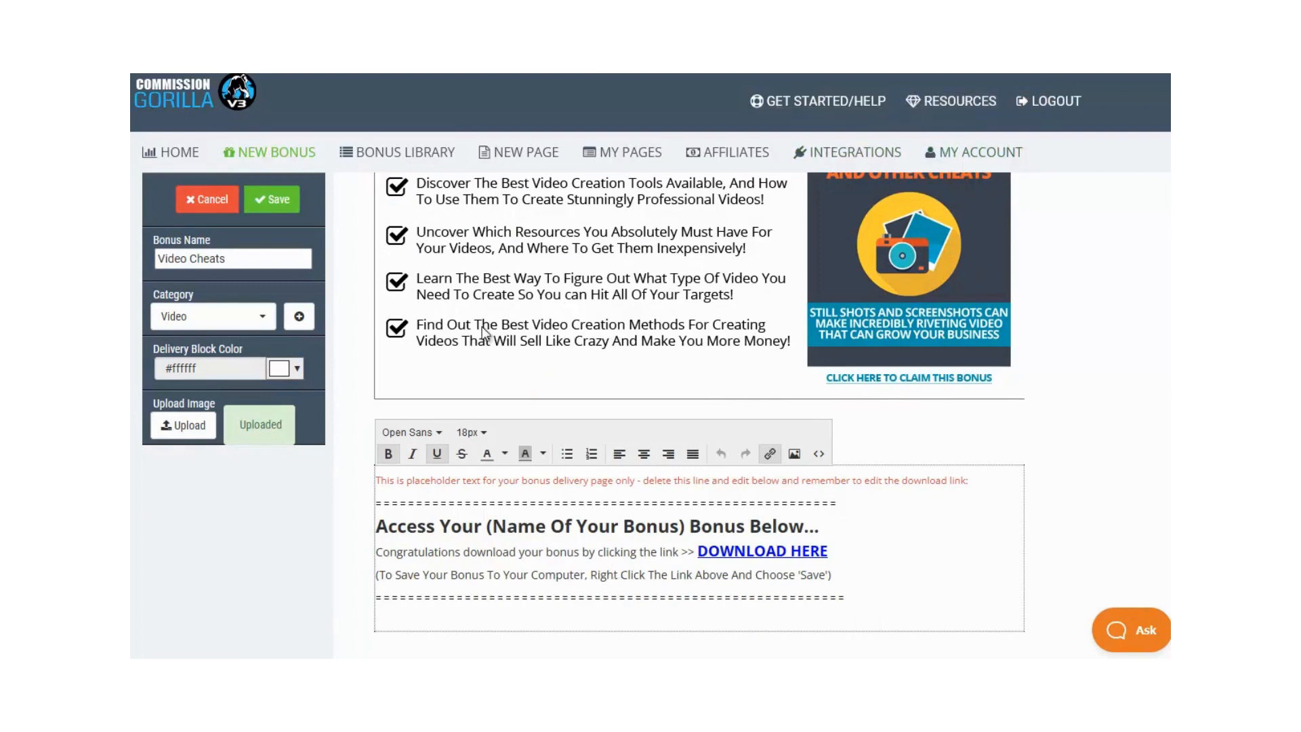
scroll(445, 372, up, 2)
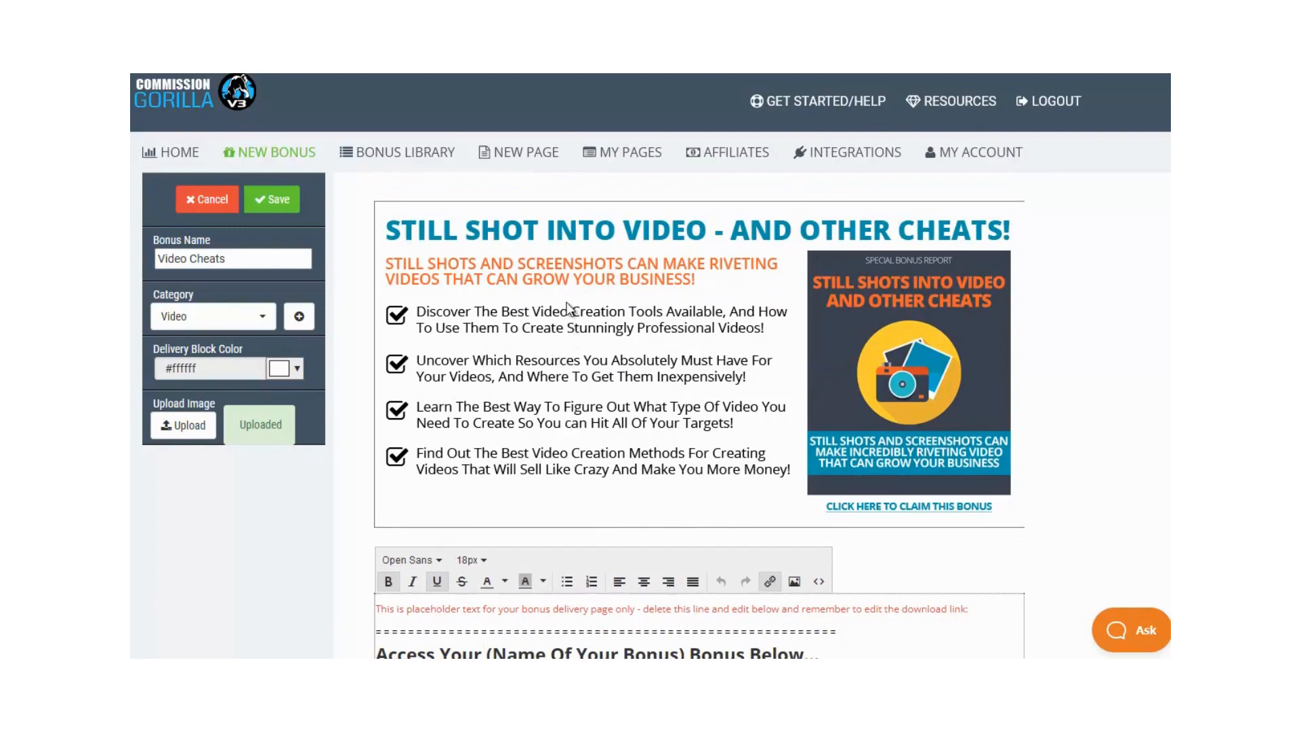
click(205, 213)
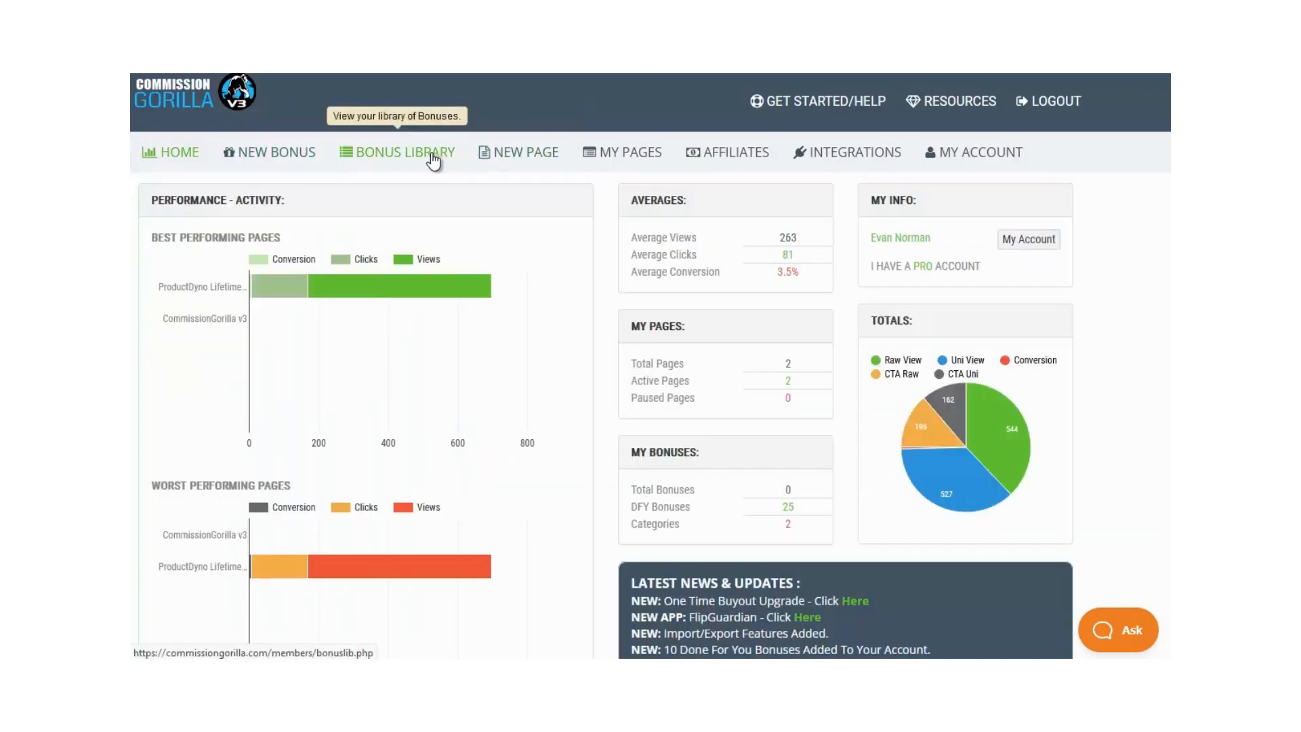
Step: Start a new bonus block with the Classic Layout and name it "IM Business Models Guide"
click(303, 156)
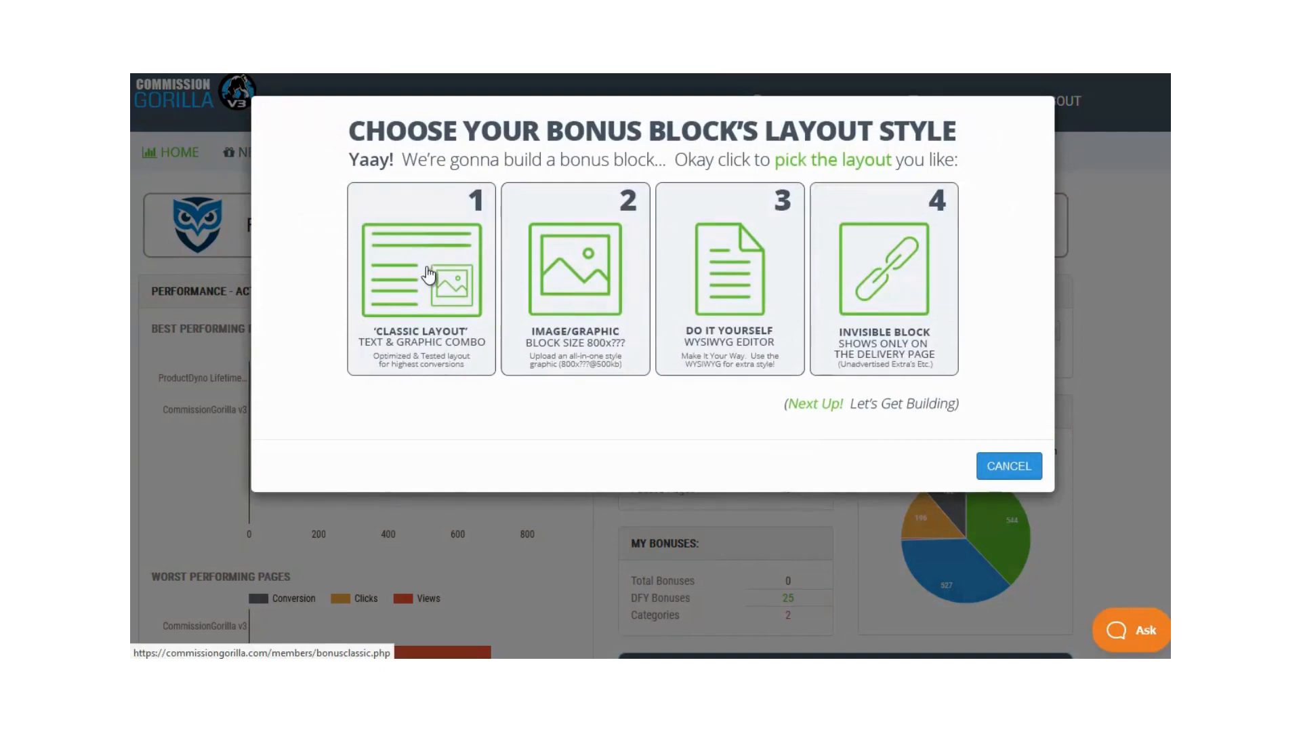
click(428, 275)
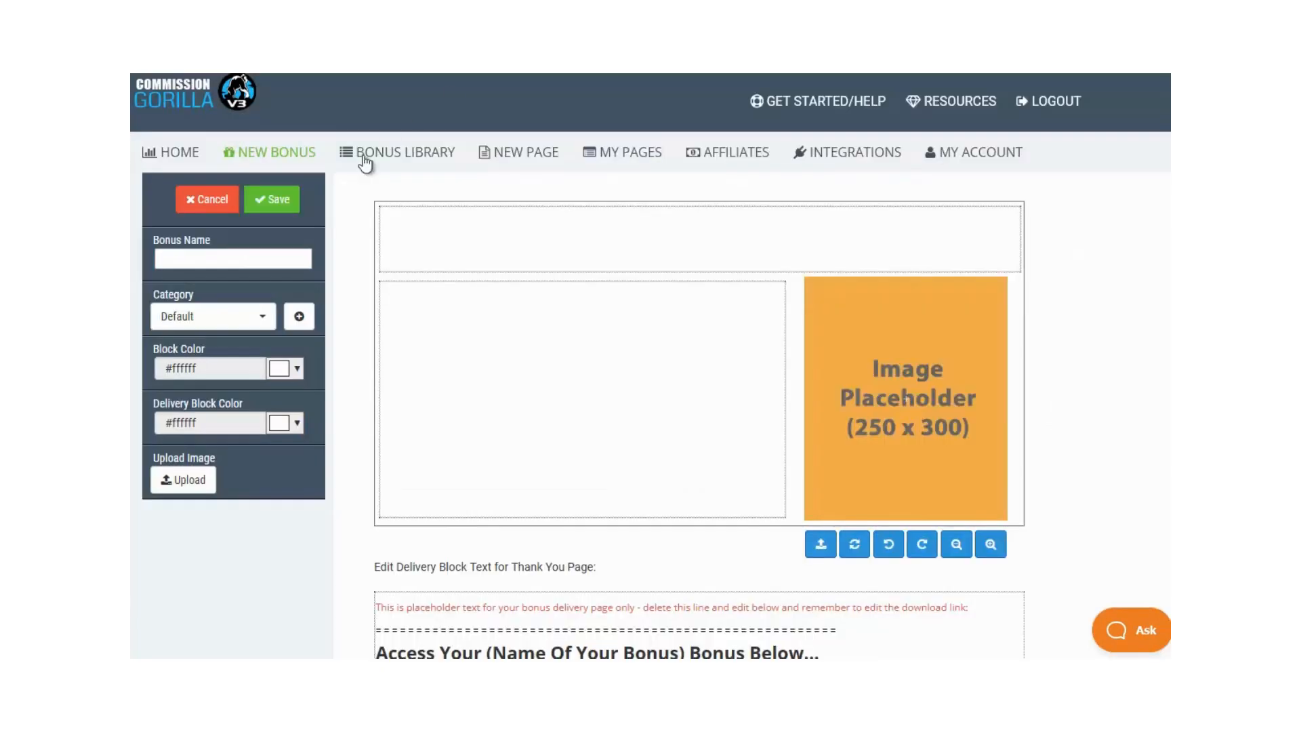
click(266, 257)
text(IM Business Models Guide)
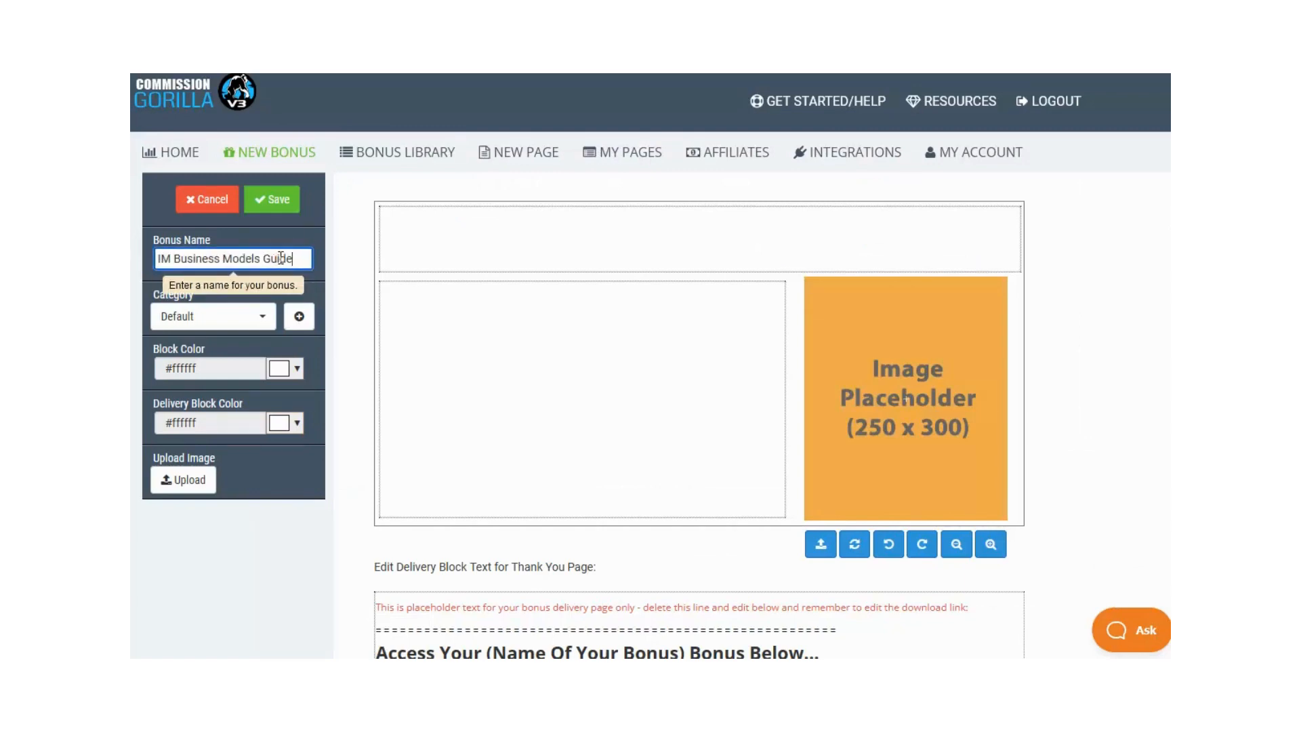
Step: Add a new category named "MAT1" for the bonus and upload IMBusinessModelsGuide-250x300.png as its image
click(301, 321)
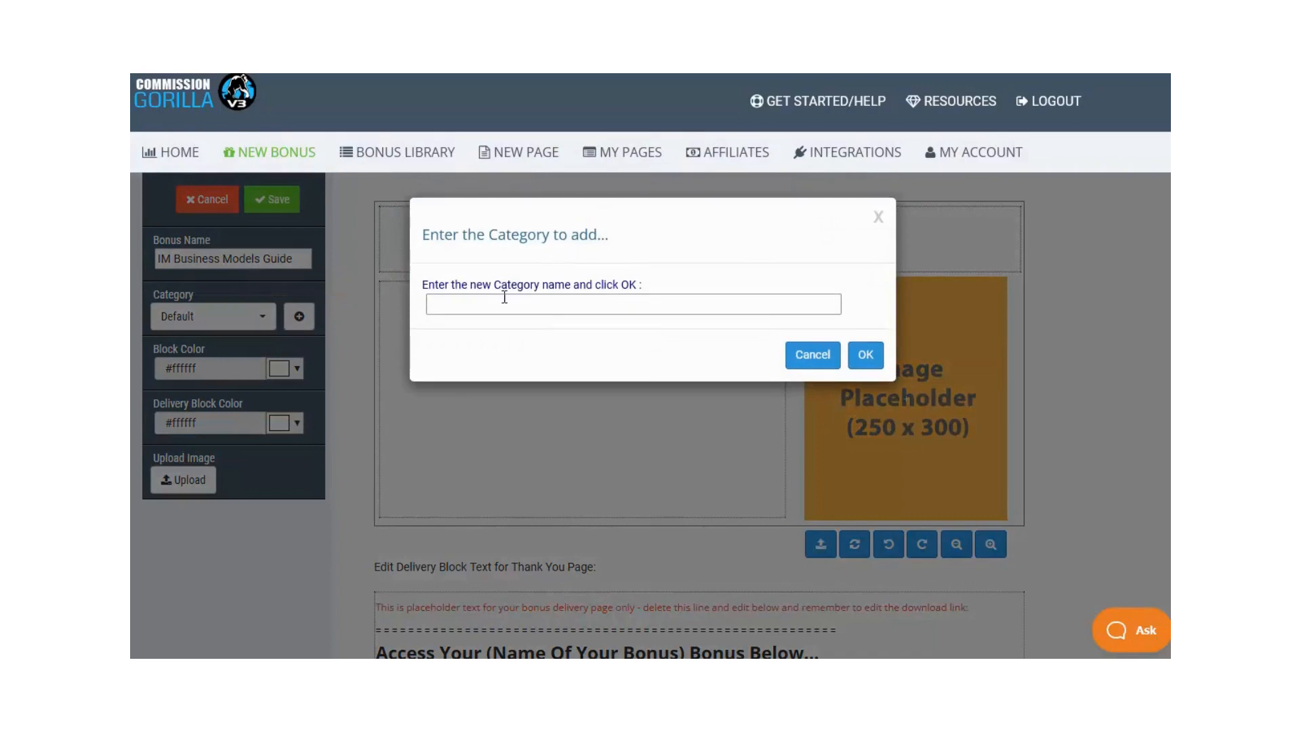
click(502, 298)
text(MAT1)
click(863, 356)
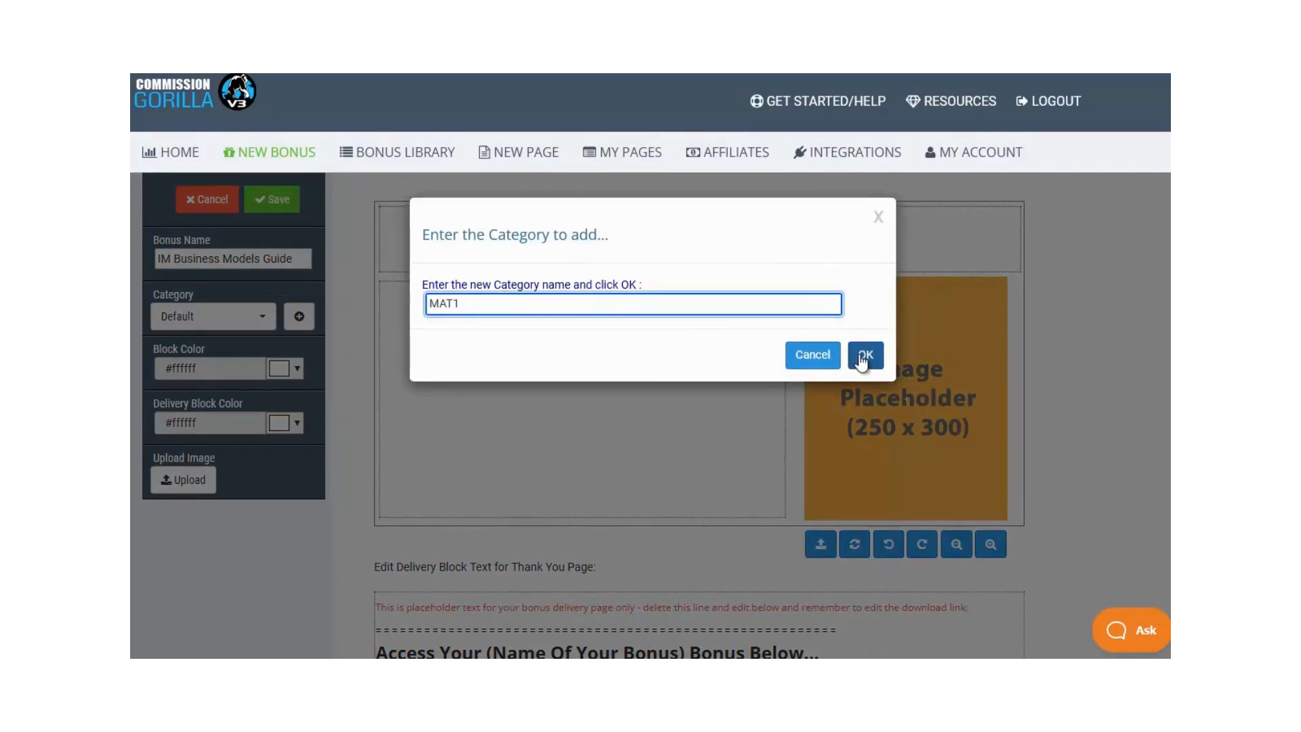
click(862, 357)
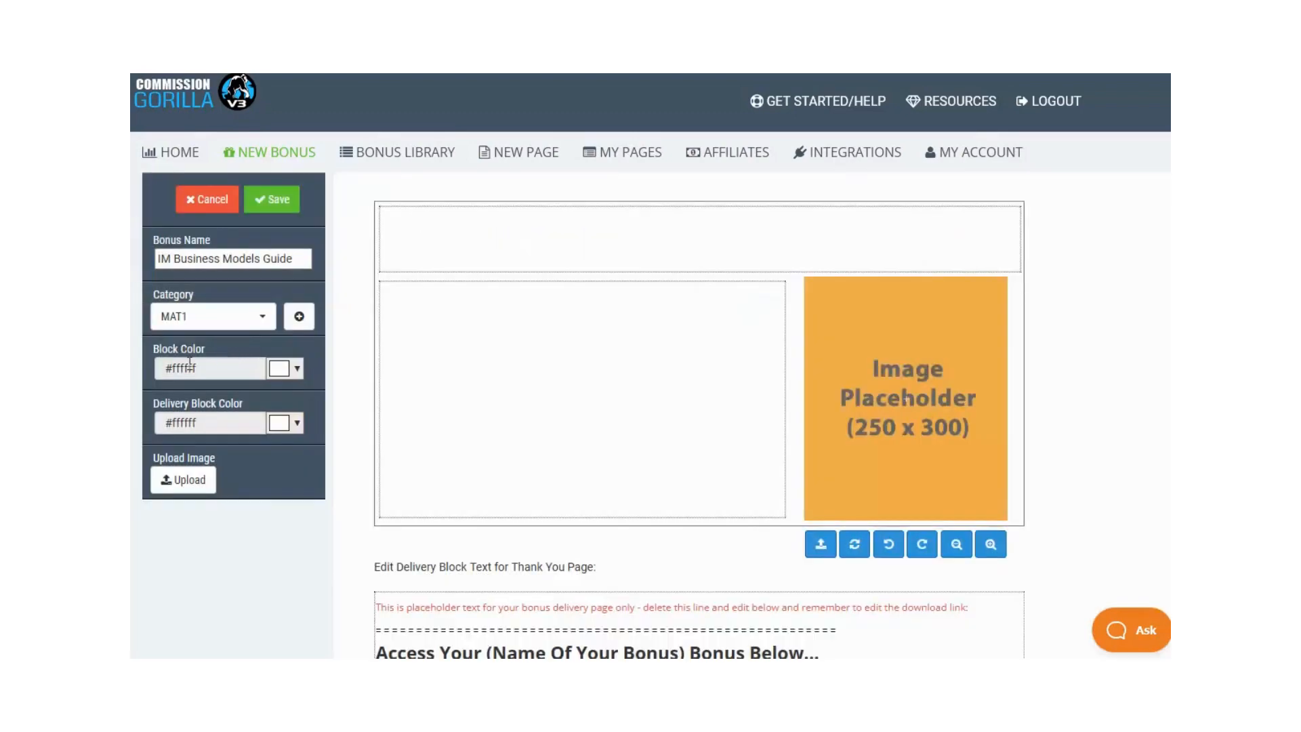
click(190, 480)
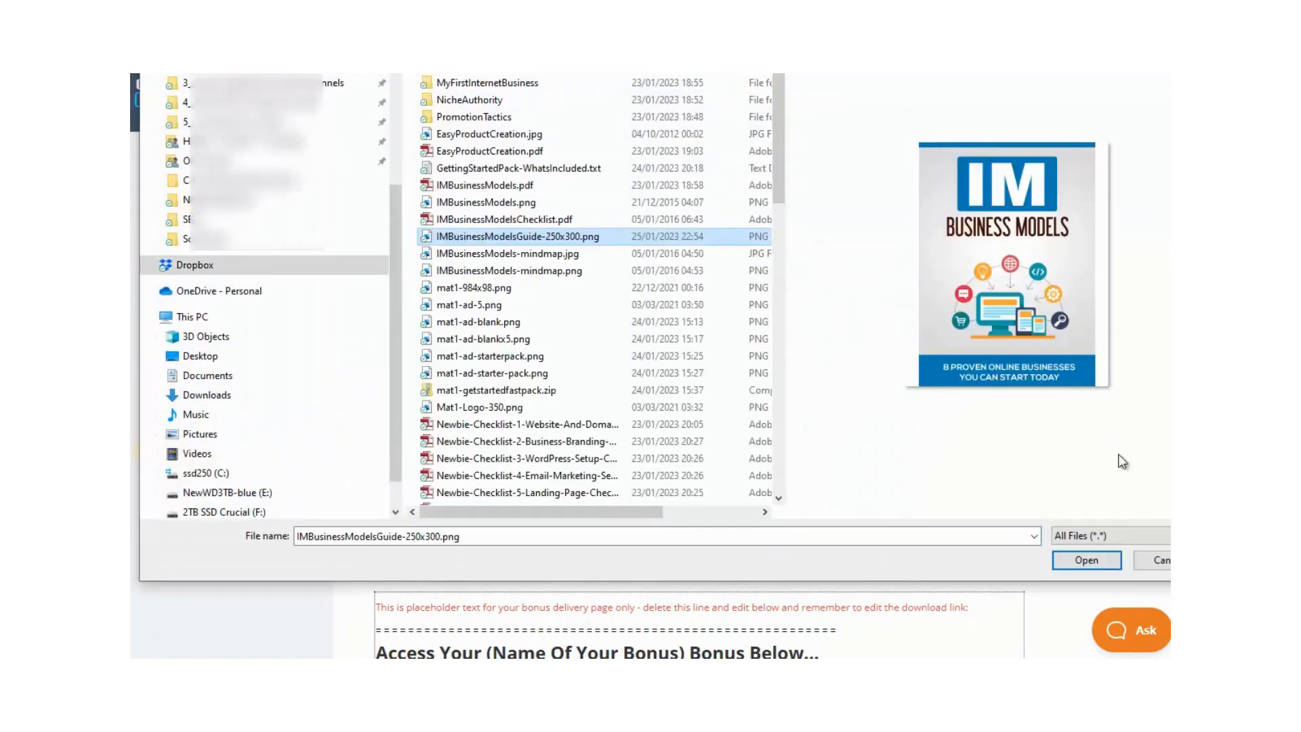
click(1077, 559)
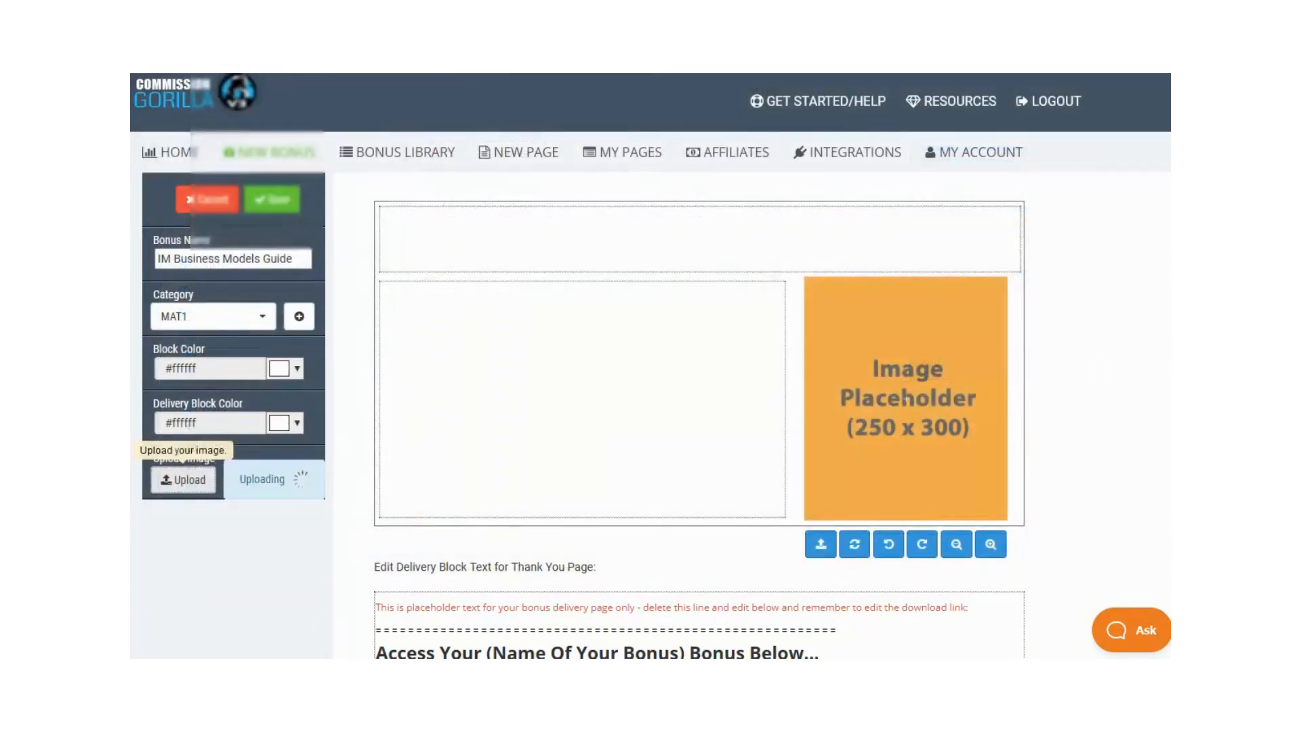
Step: Enter the two-line headline "IM Business Models Guide - 8 Proven Online Businesses You Can Start Today!" in bold centred 24px text, underlining "Start Today!"
click(434, 230)
text(IM Business Models Guide - 8 Proven Online Businesses You Can Start Today)
drag(710, 241, 379, 220)
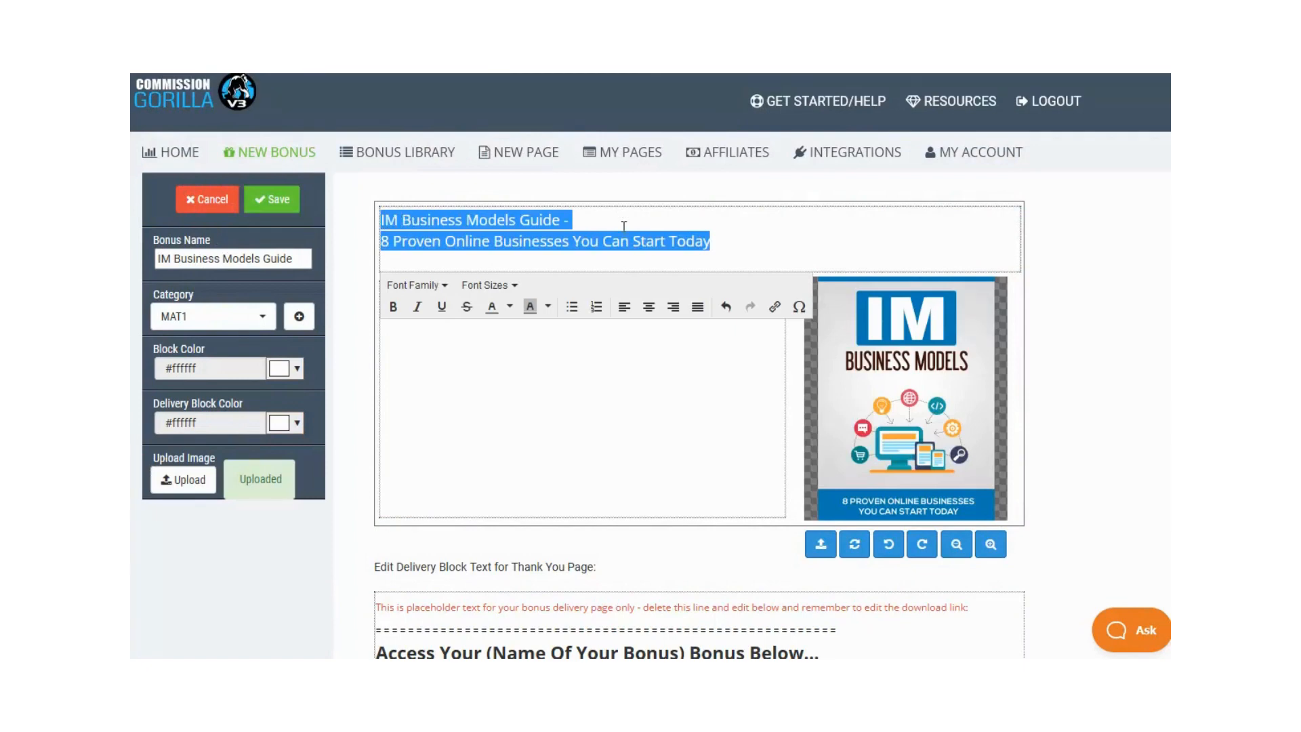
key(ctrl+v)
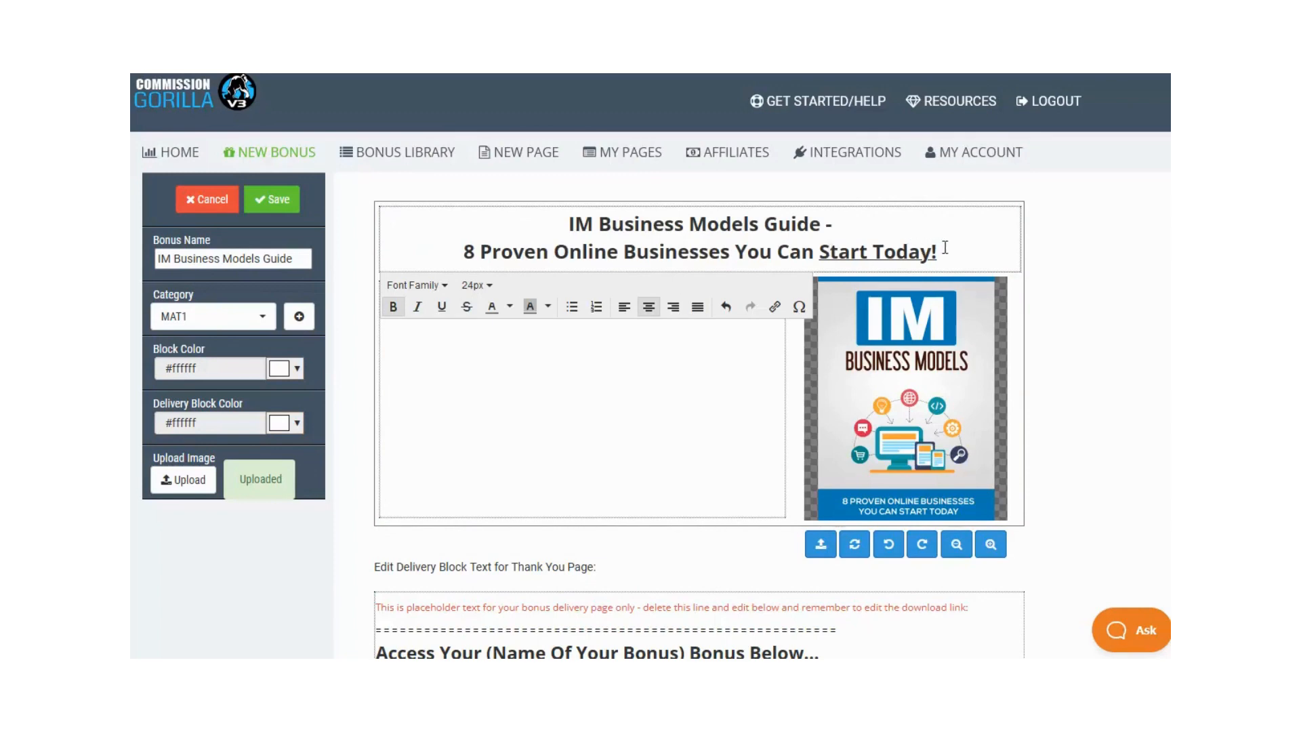
Step: Fill the bonus description with 16px text about building an internet based income stream, a bold "But Which Model Should You Start With?" and two checklist and mindmap lines
click(489, 343)
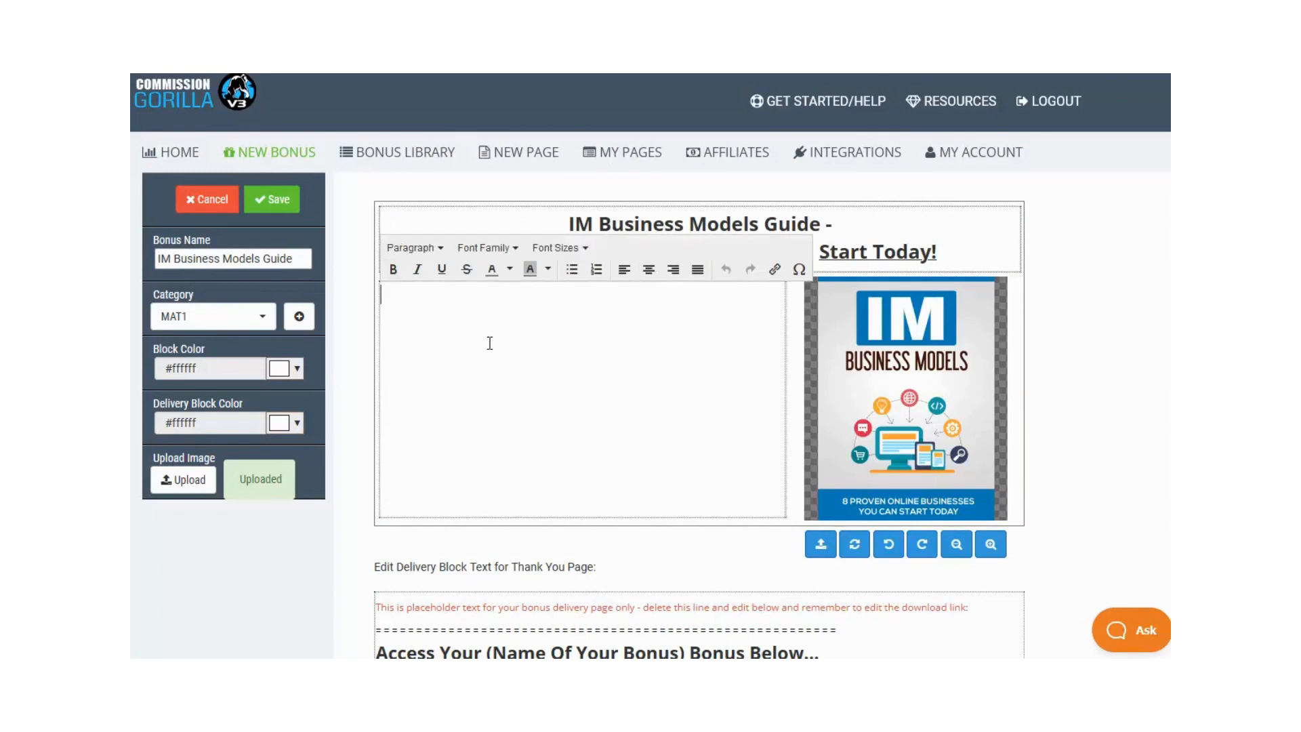
text(Building an internet based income stream can change your entire life - But Which Model Should You Start With? Here's the 8 Best ways to get your online business started TODAY! Inc. Getting Started Action Checklist & Mindmaps)
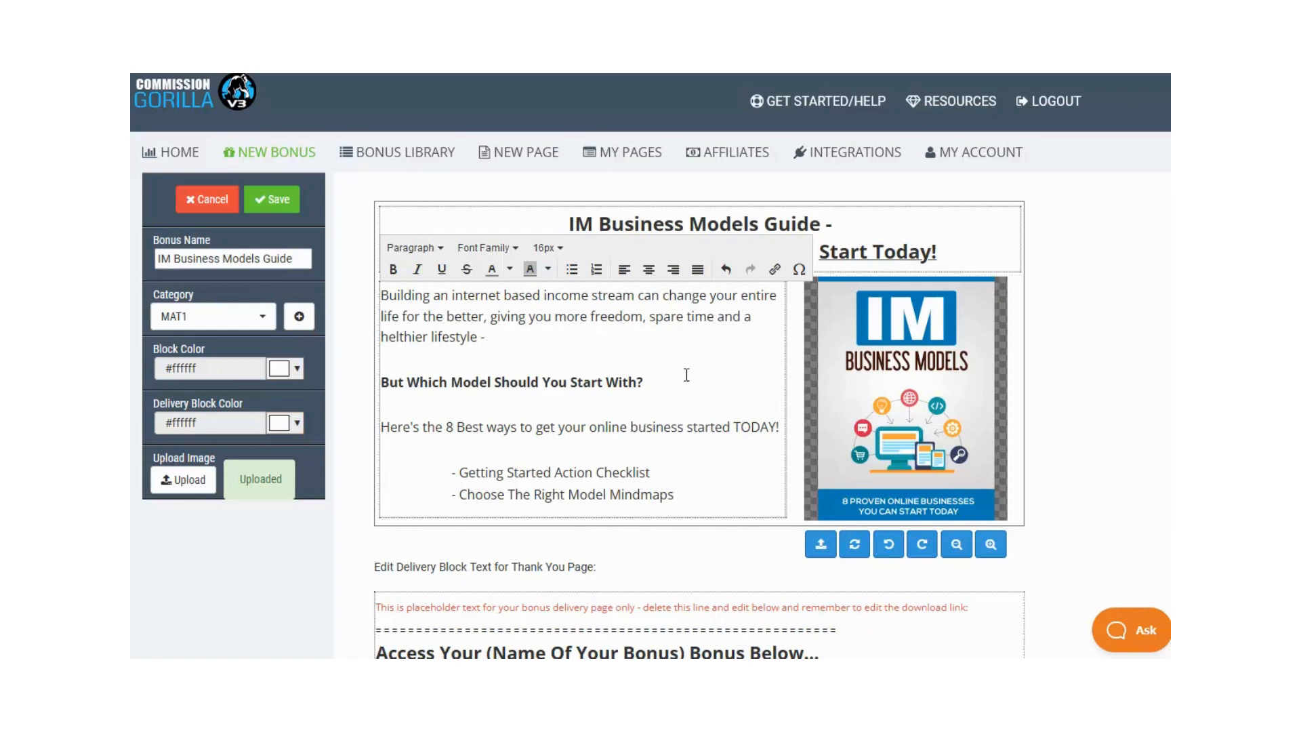
click(1071, 360)
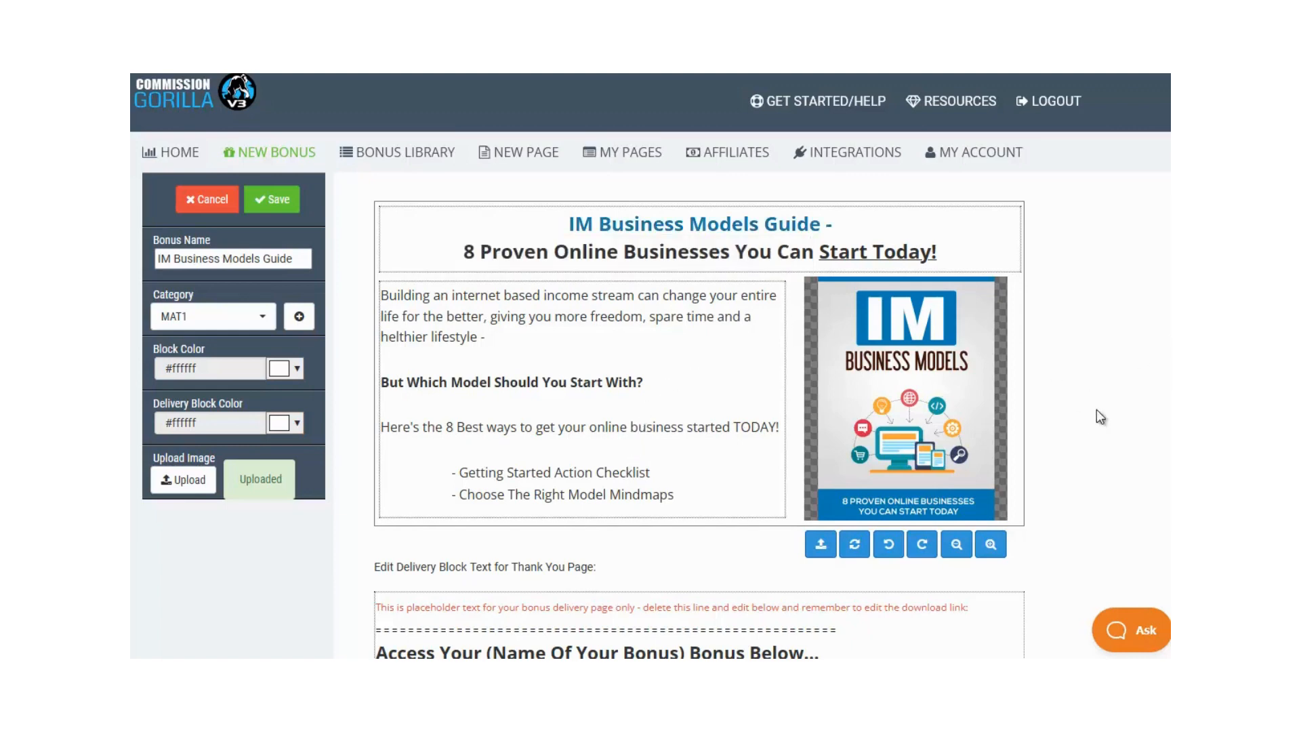
Step: Check the link settings of "DOWNLOAD HERE" in the delivery text without editing them, and save the IM Business Models Guide bonus
scroll(1112, 413, down, 2)
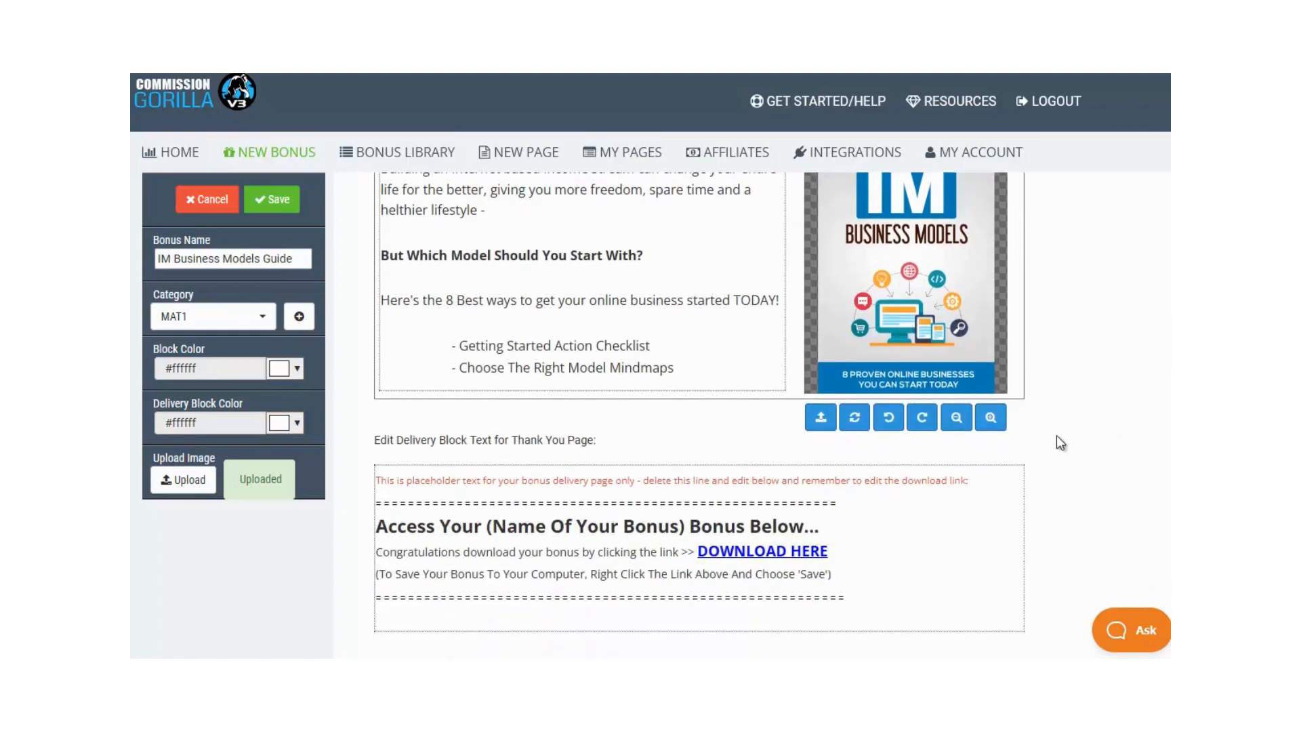
click(781, 552)
click(767, 460)
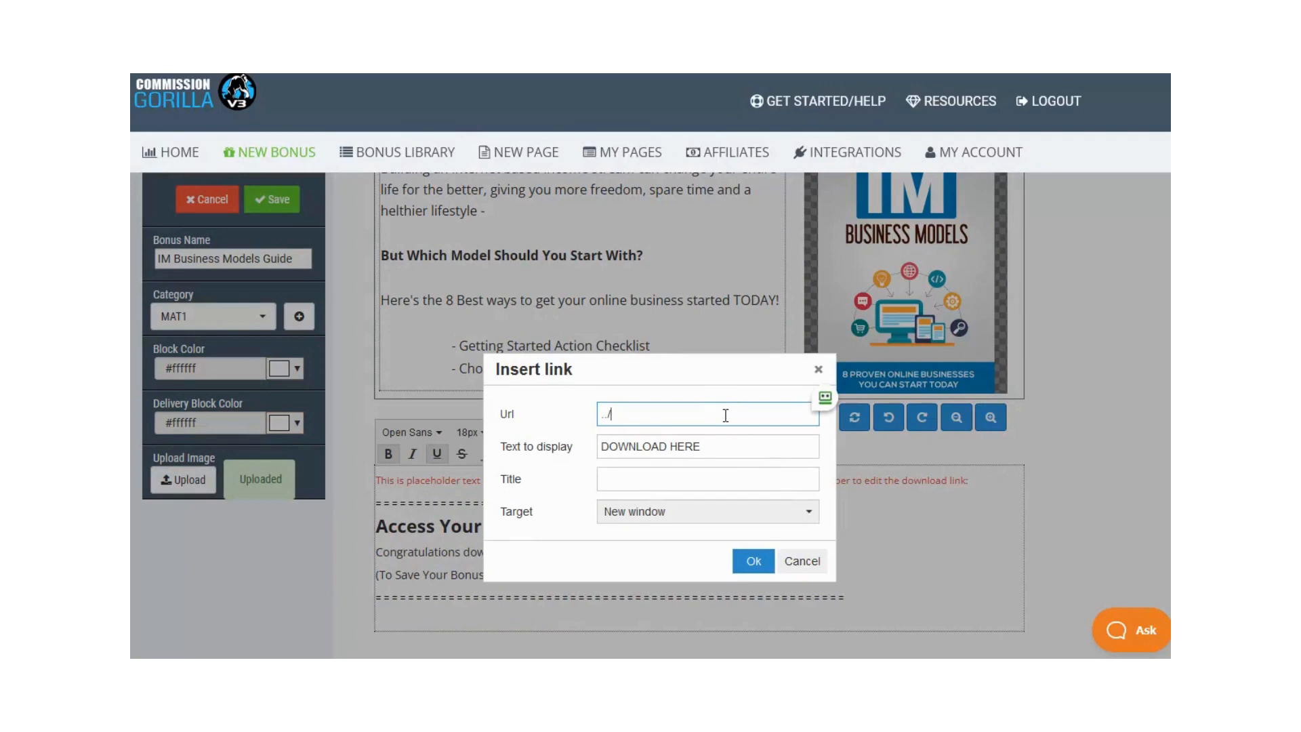
click(801, 562)
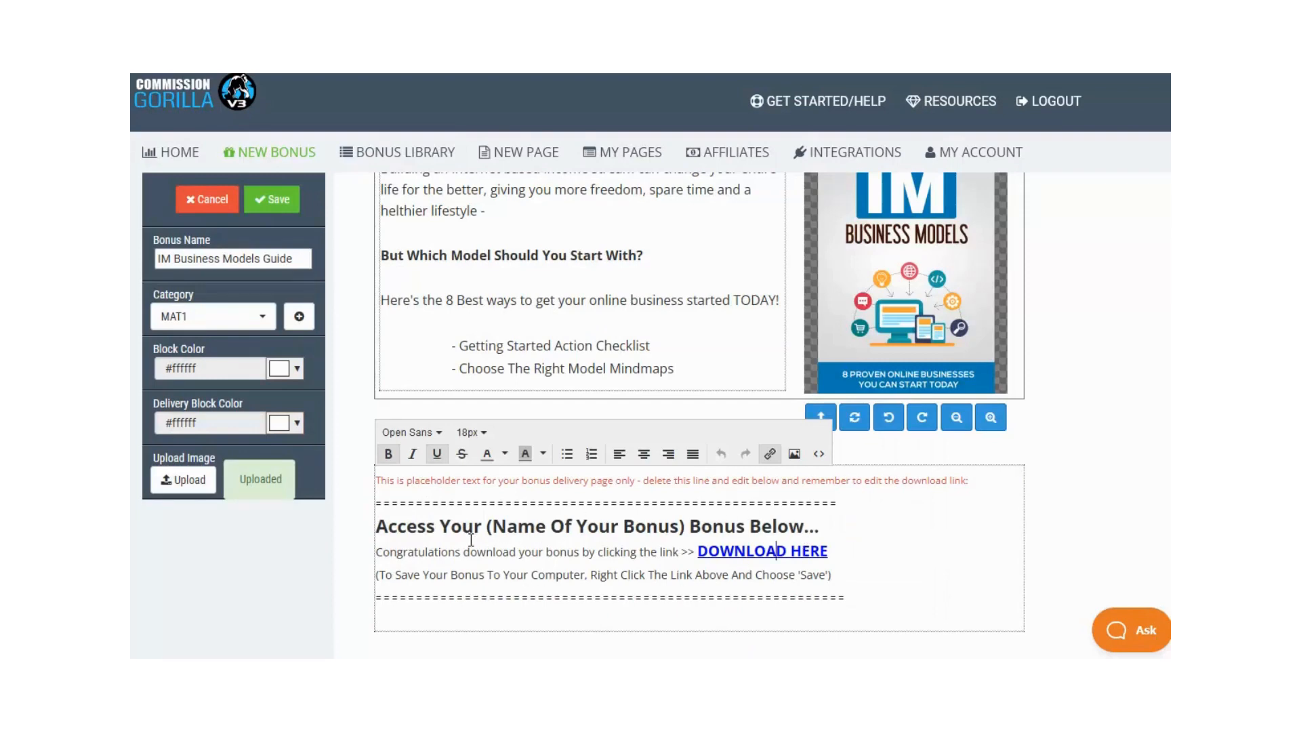
click(268, 203)
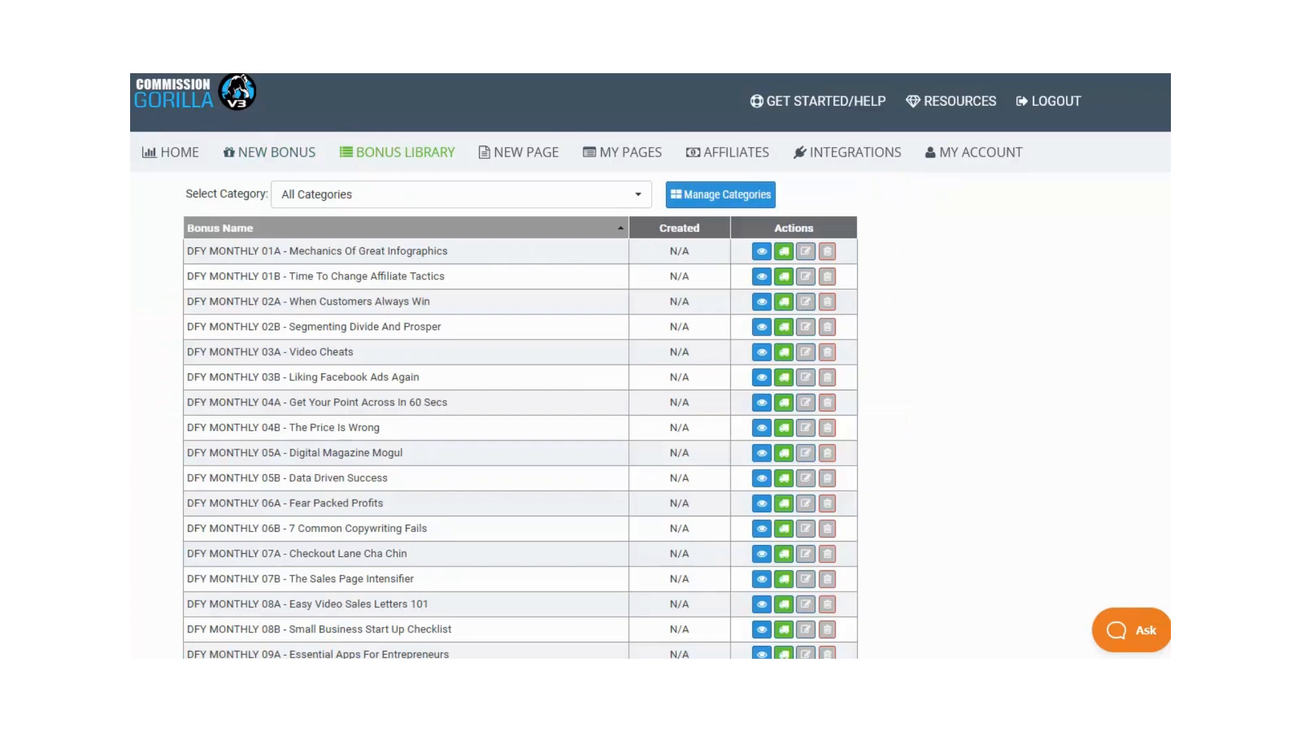
Step: Look through the bonus library list, covering the done-for-you bonuses and the newly saved bonus
scroll(520, 415, down, 7)
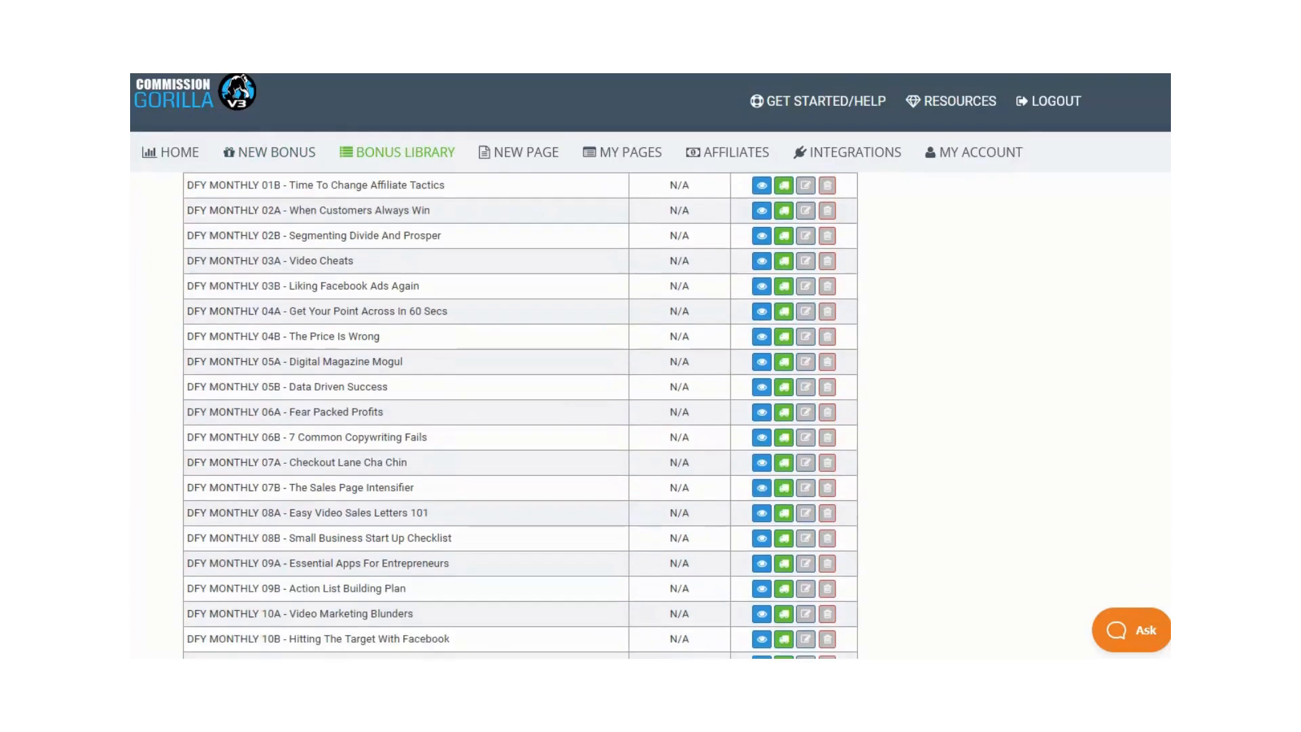
scroll(520, 414, down, 4)
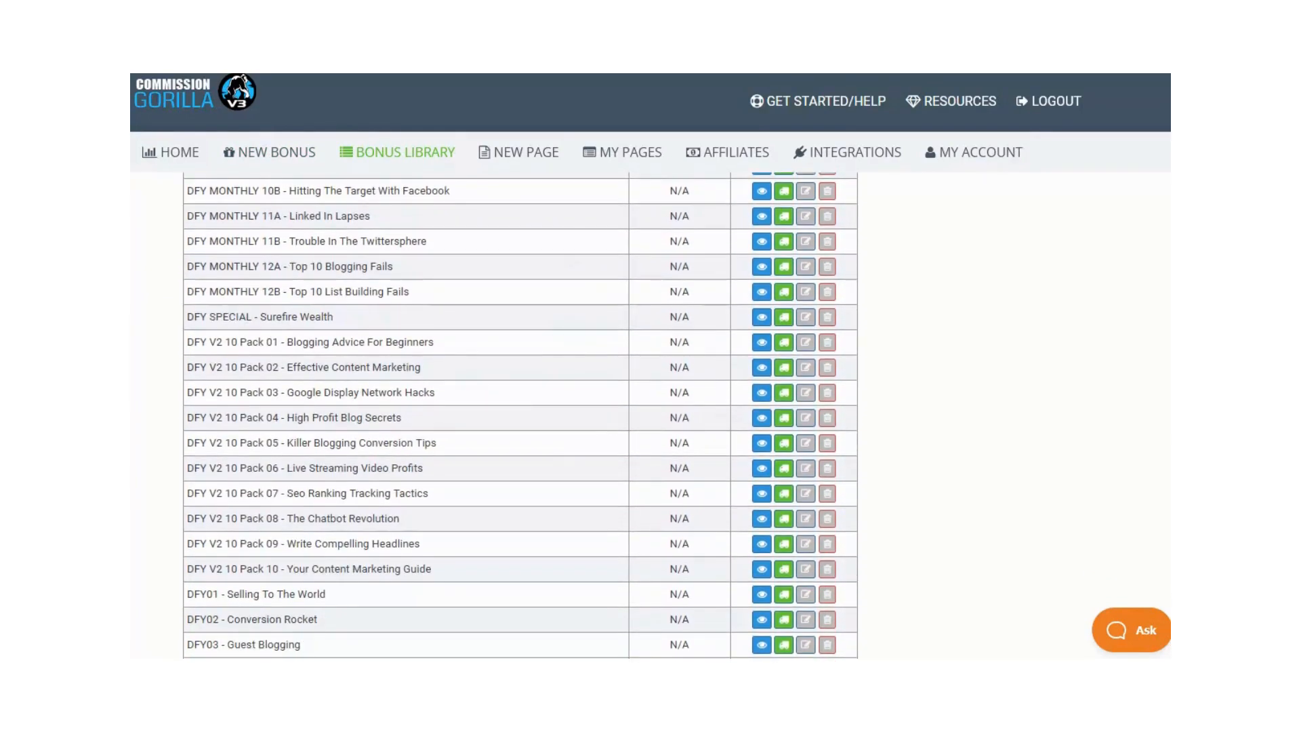
scroll(521, 415, down, 5)
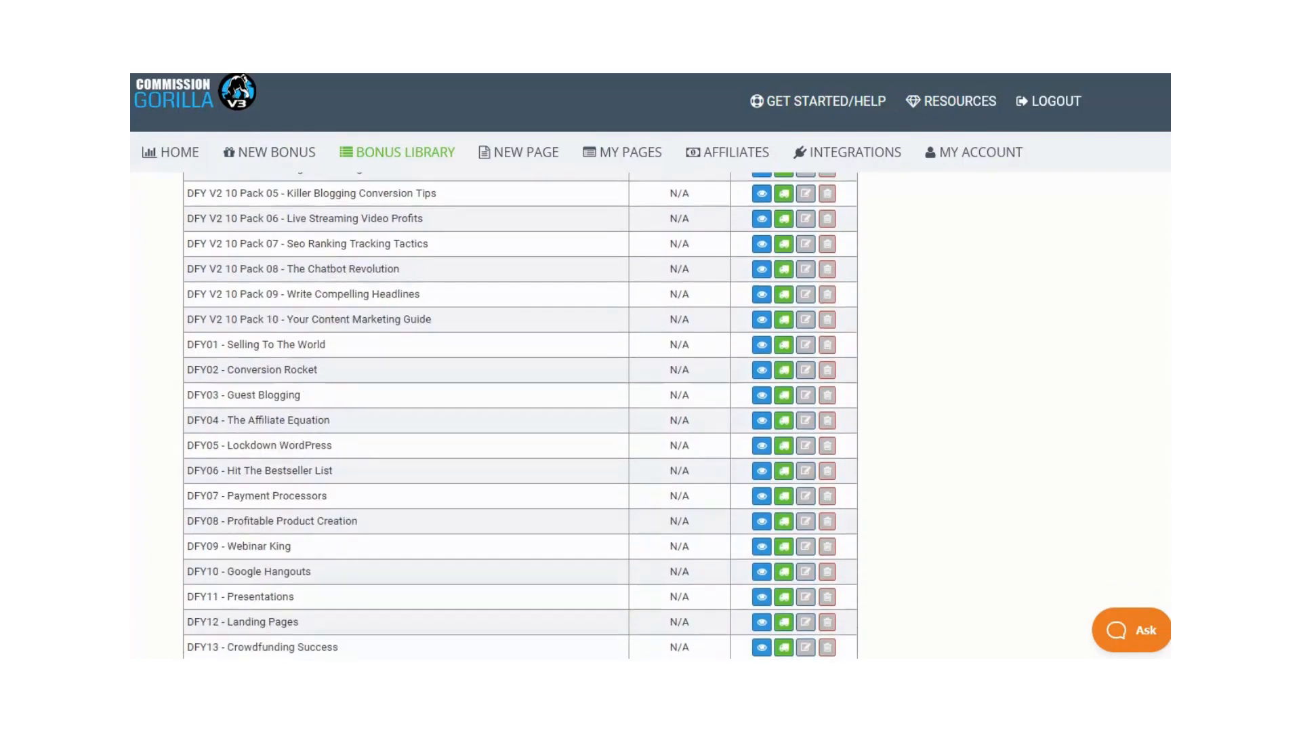
scroll(520, 415, down, 2)
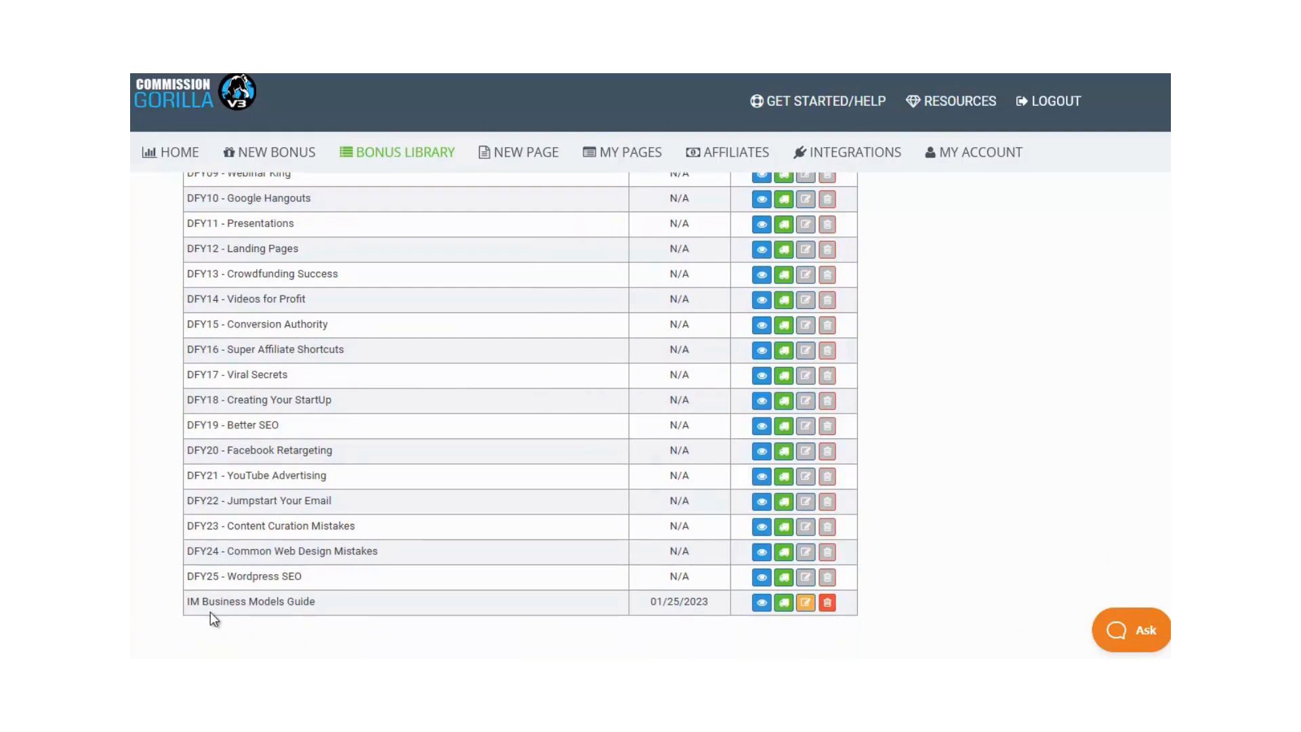
scroll(521, 414, up, 10)
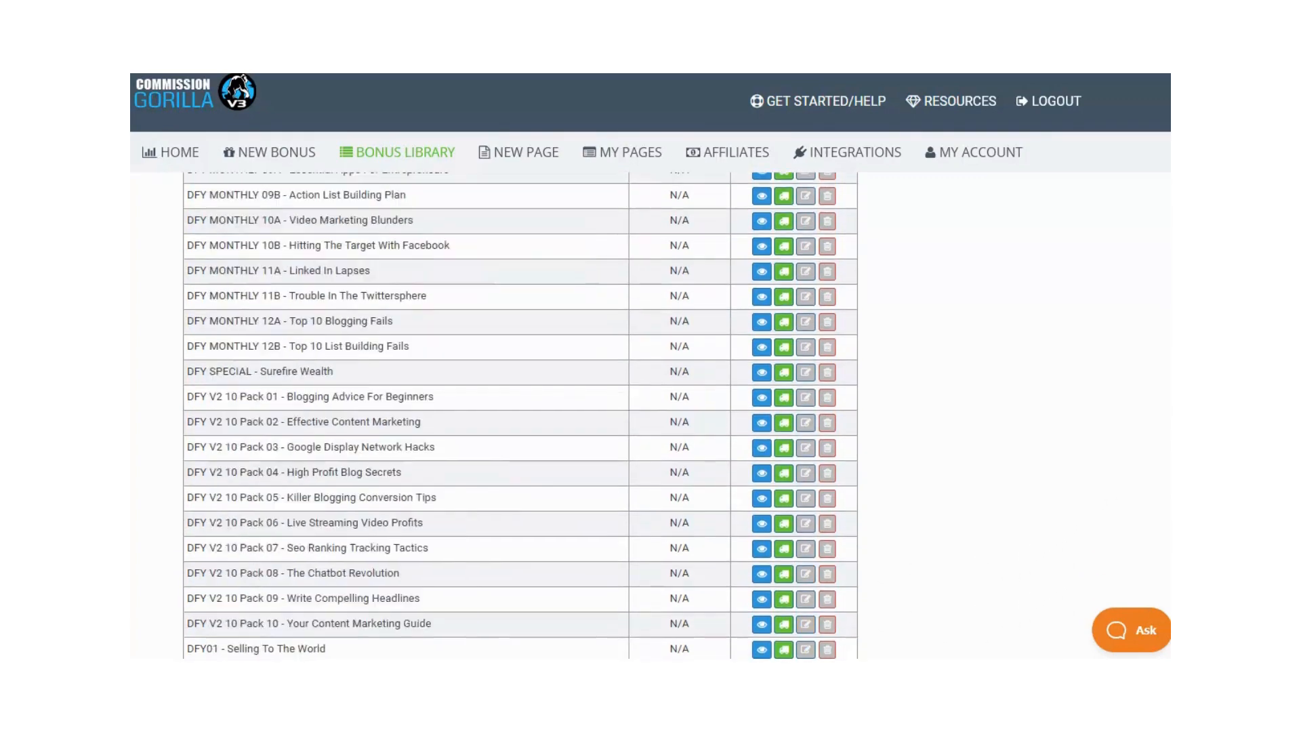
Step: Filter the bonus library to the MAT1 category and check the other categories on offer
click(434, 198)
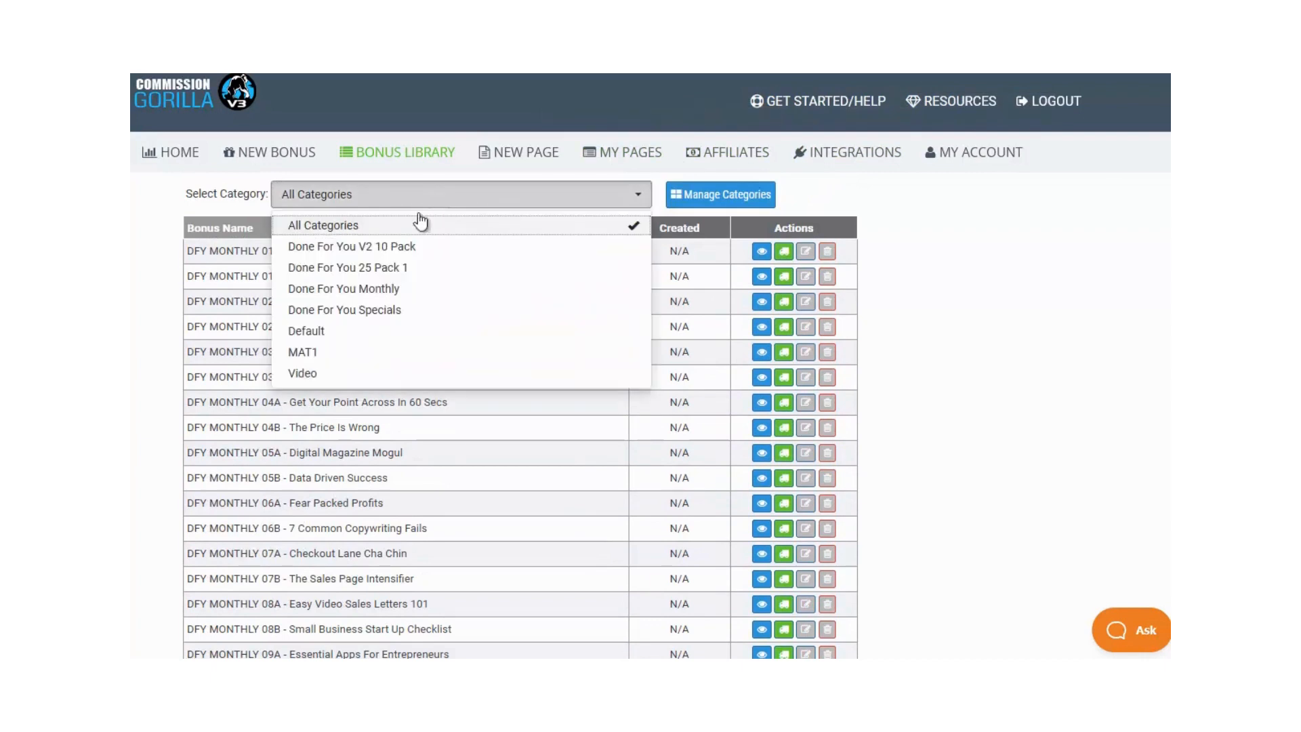
click(326, 357)
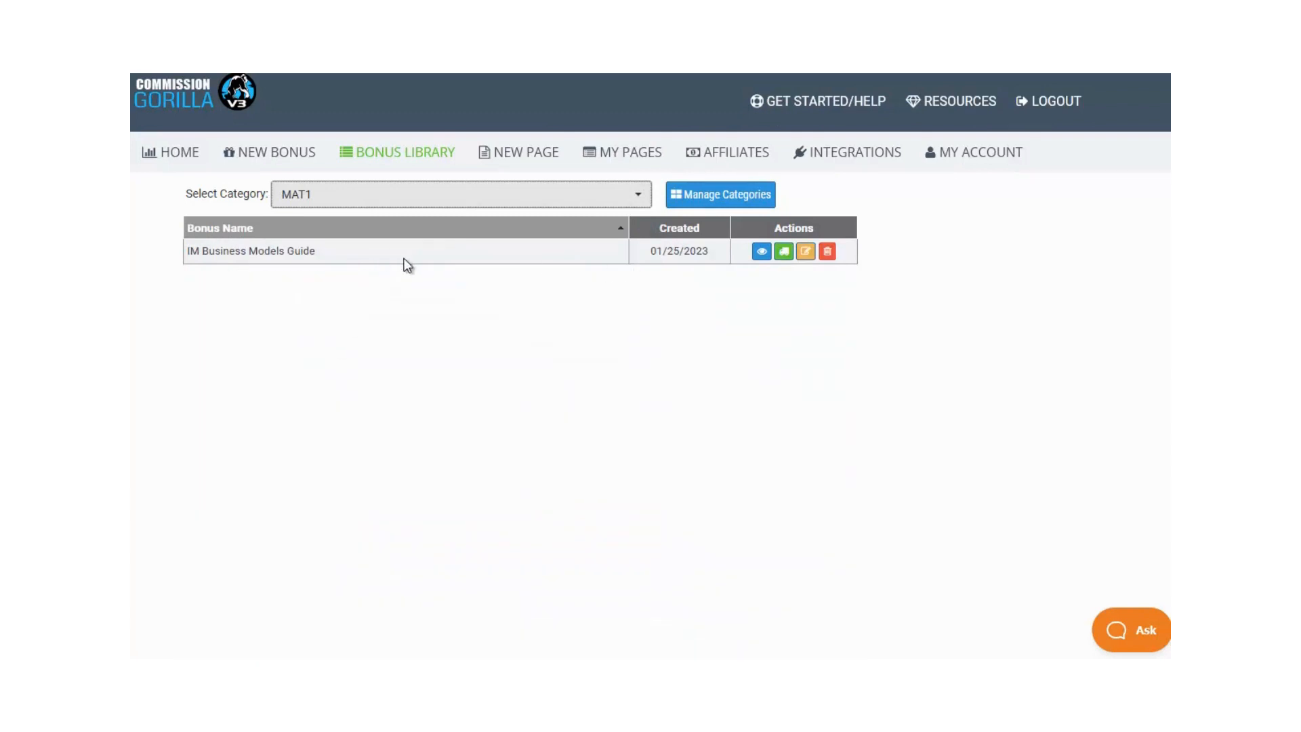
click(398, 201)
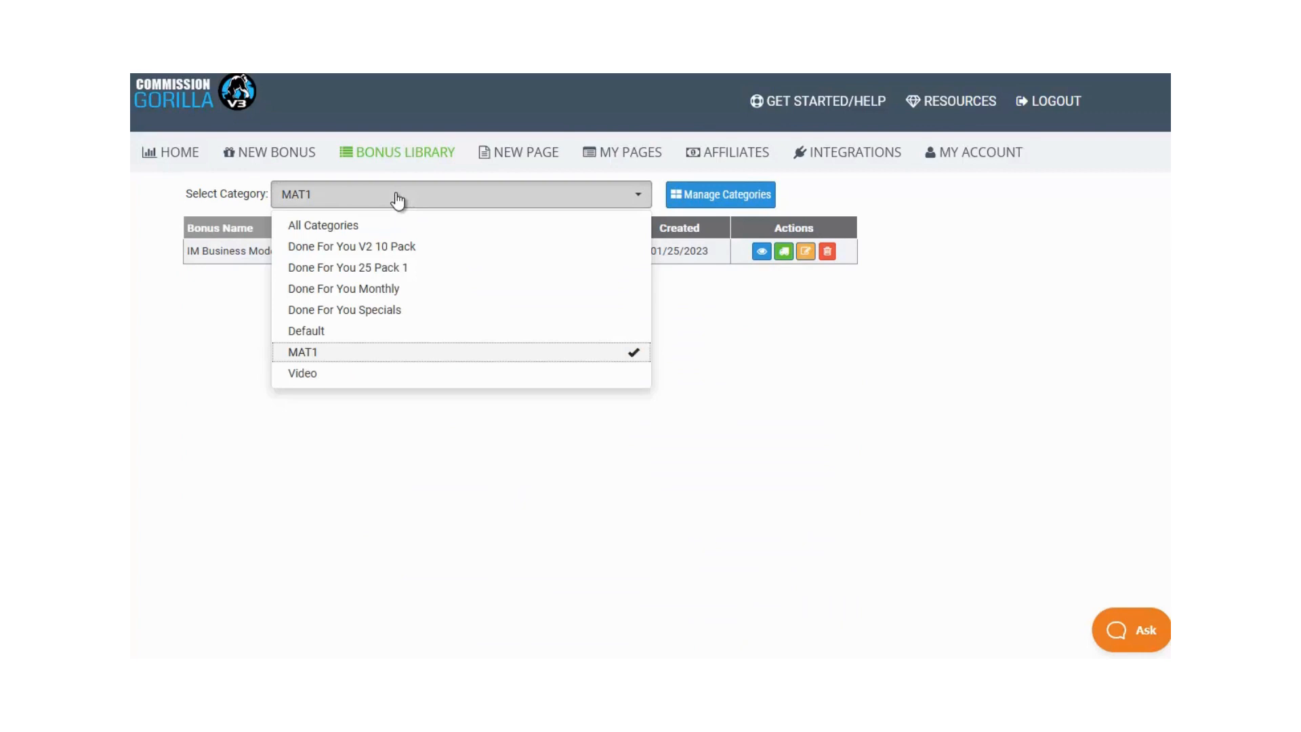
click(335, 226)
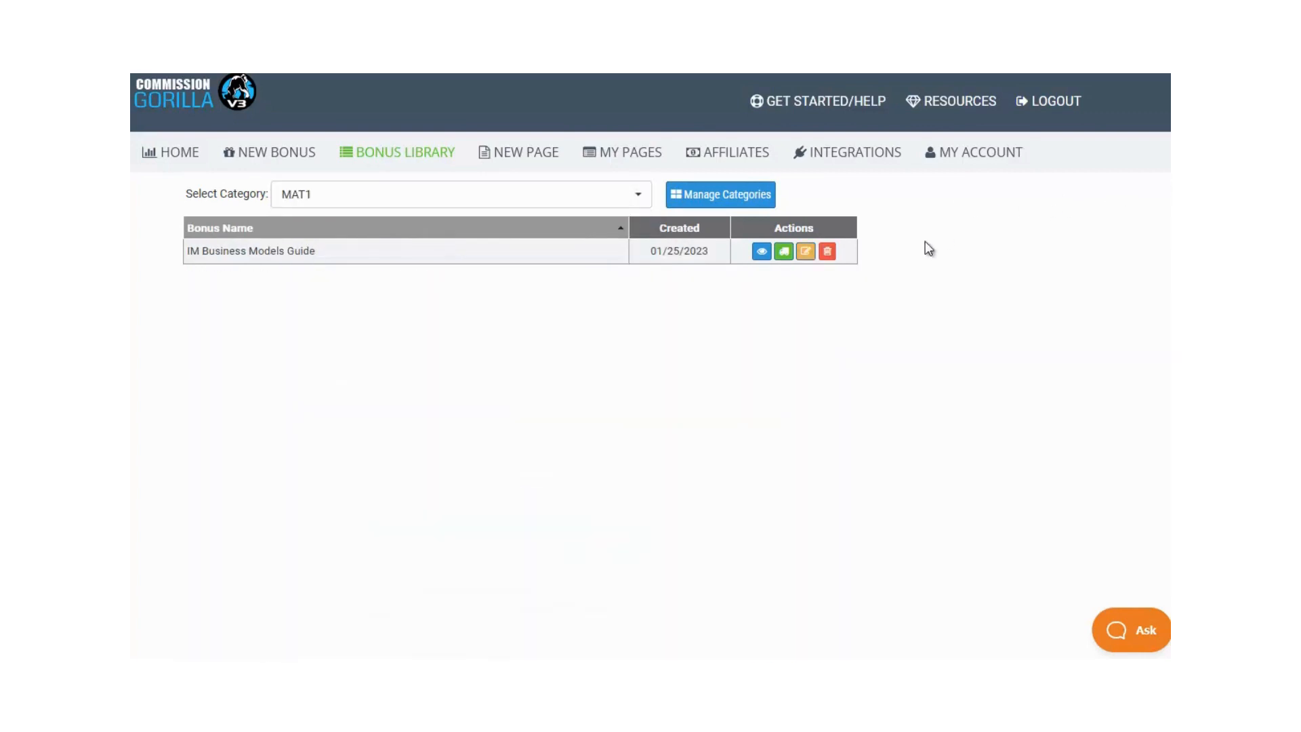
Step: Preview the IM Business Models Guide bonus and its delivery block
click(760, 253)
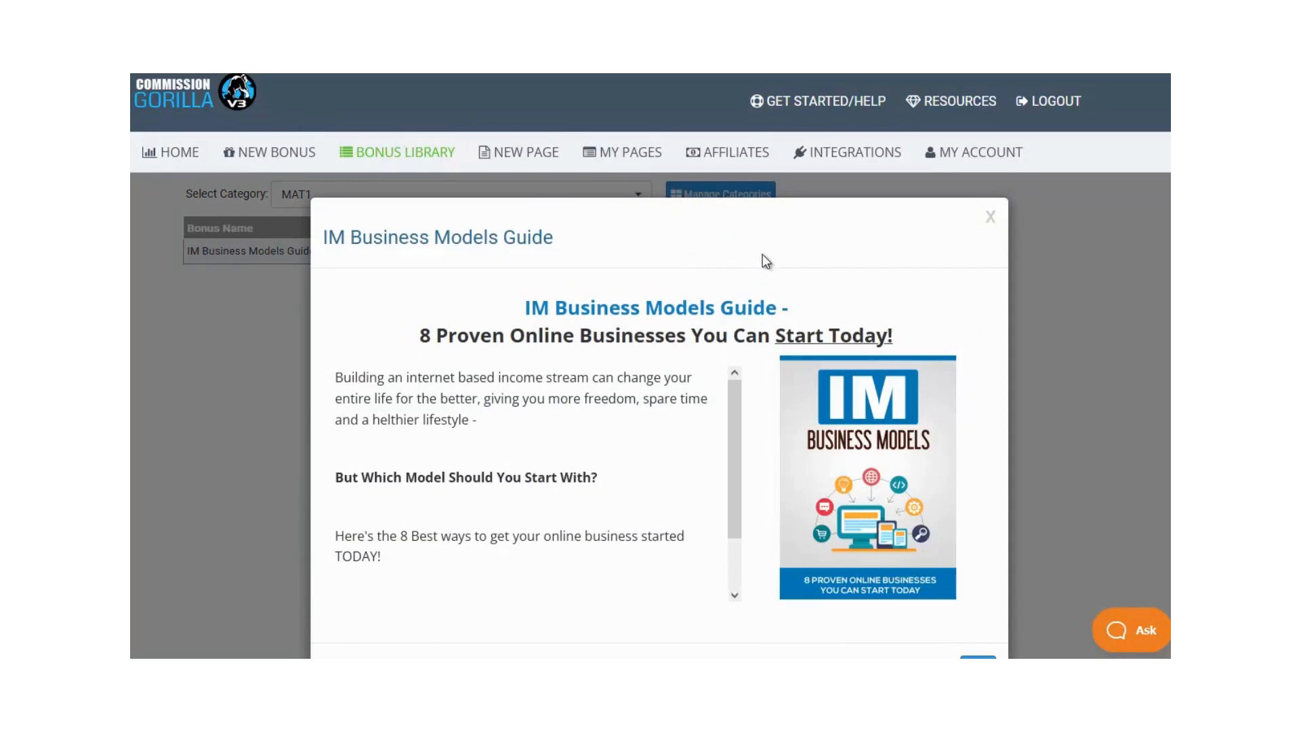
click(989, 217)
click(783, 252)
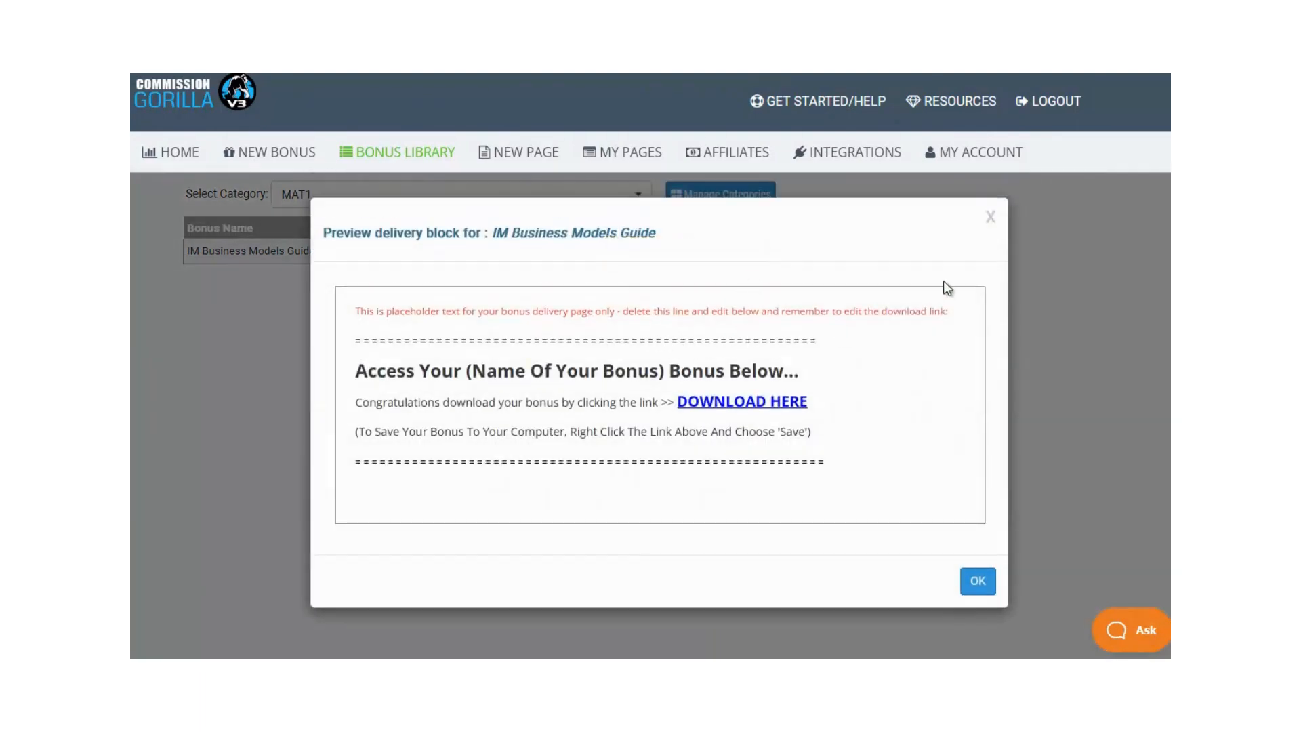
click(986, 220)
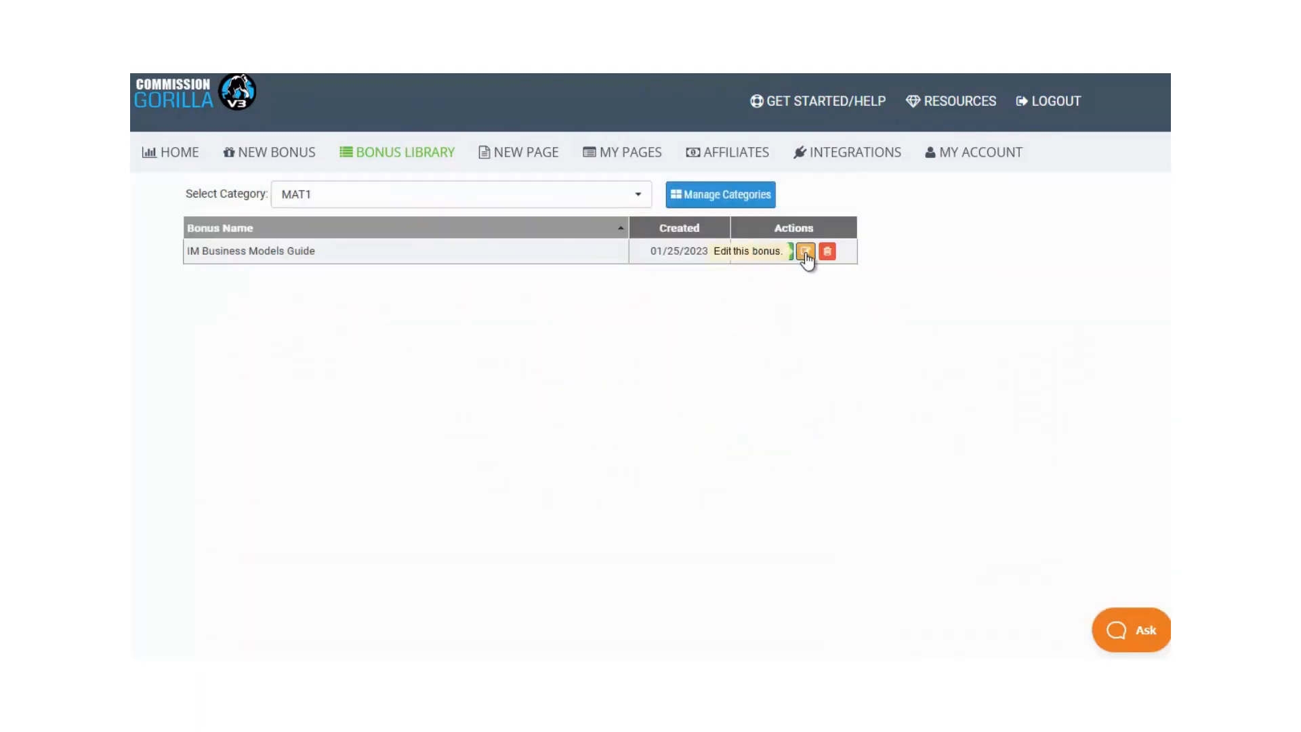
Step: Filter the bonus library to the Done For You V2 10 Pack category
click(467, 197)
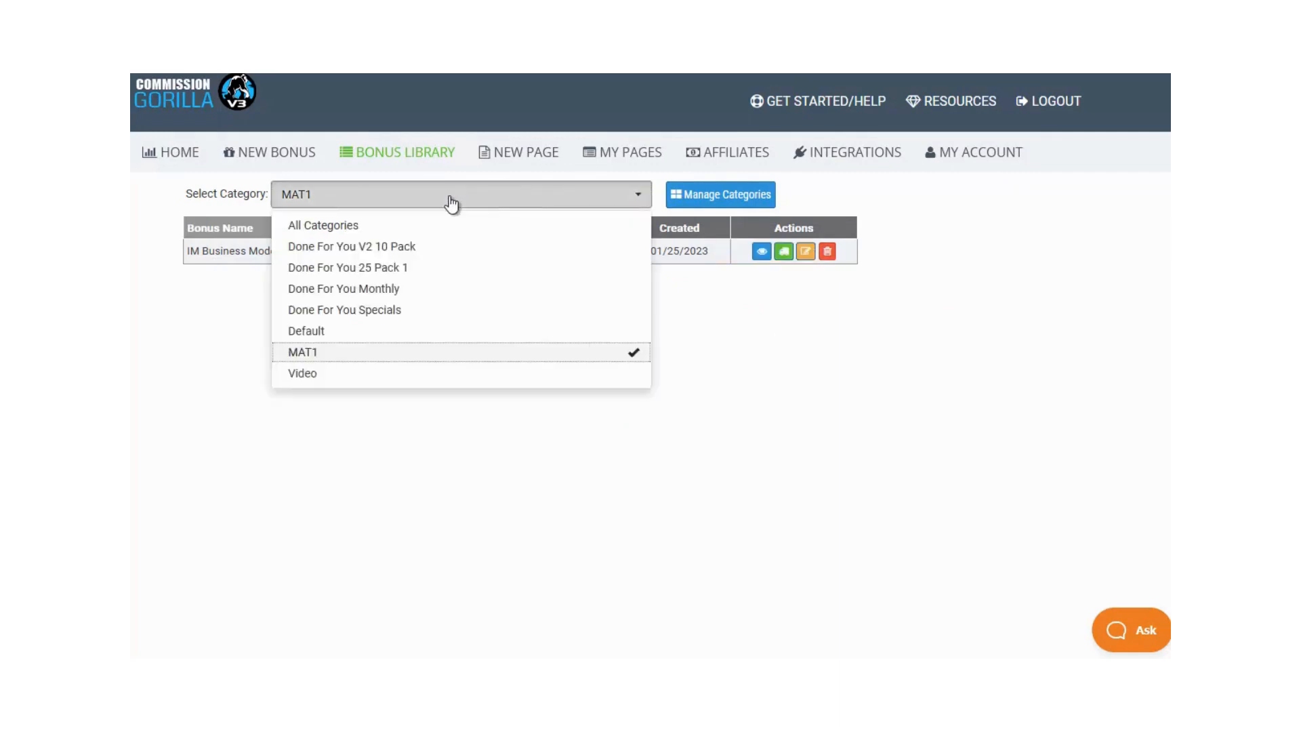
click(325, 241)
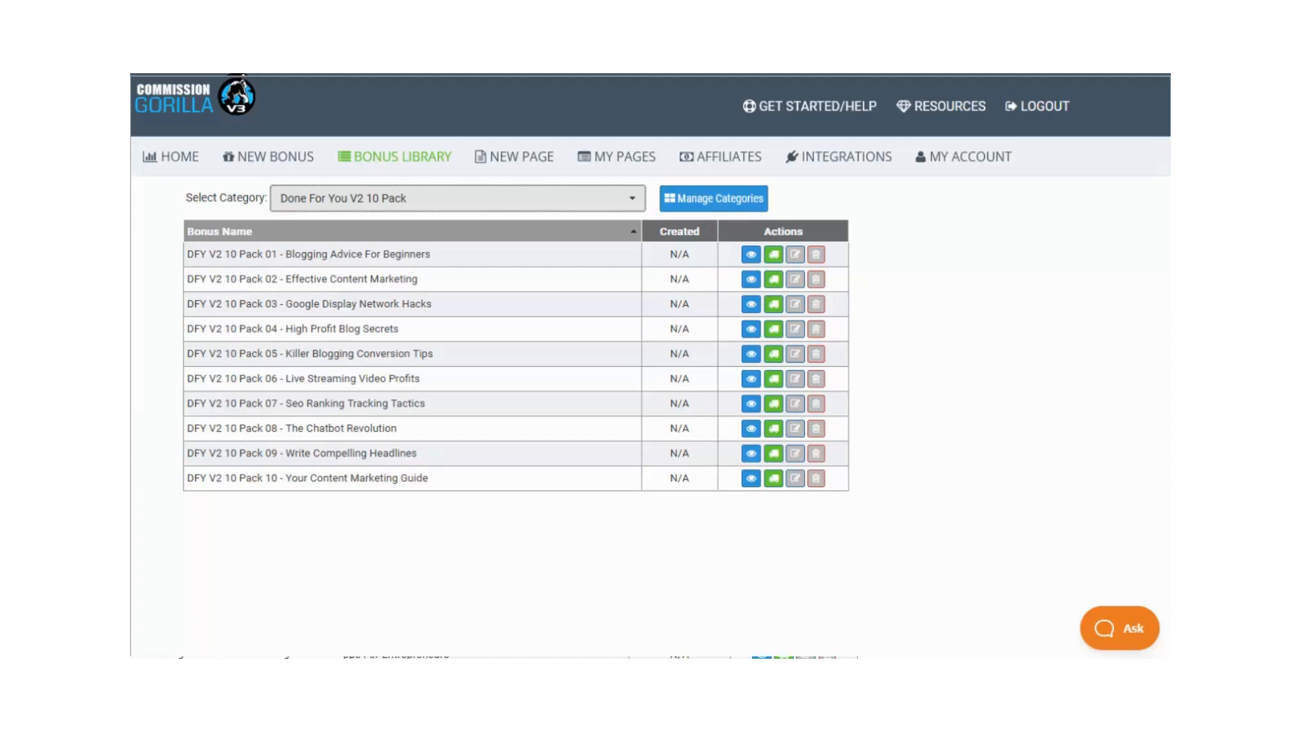
Step: Go to the list of bonus pages and preview the built-in BEST PRACTICES TEMPLATE page from start to end
click(618, 156)
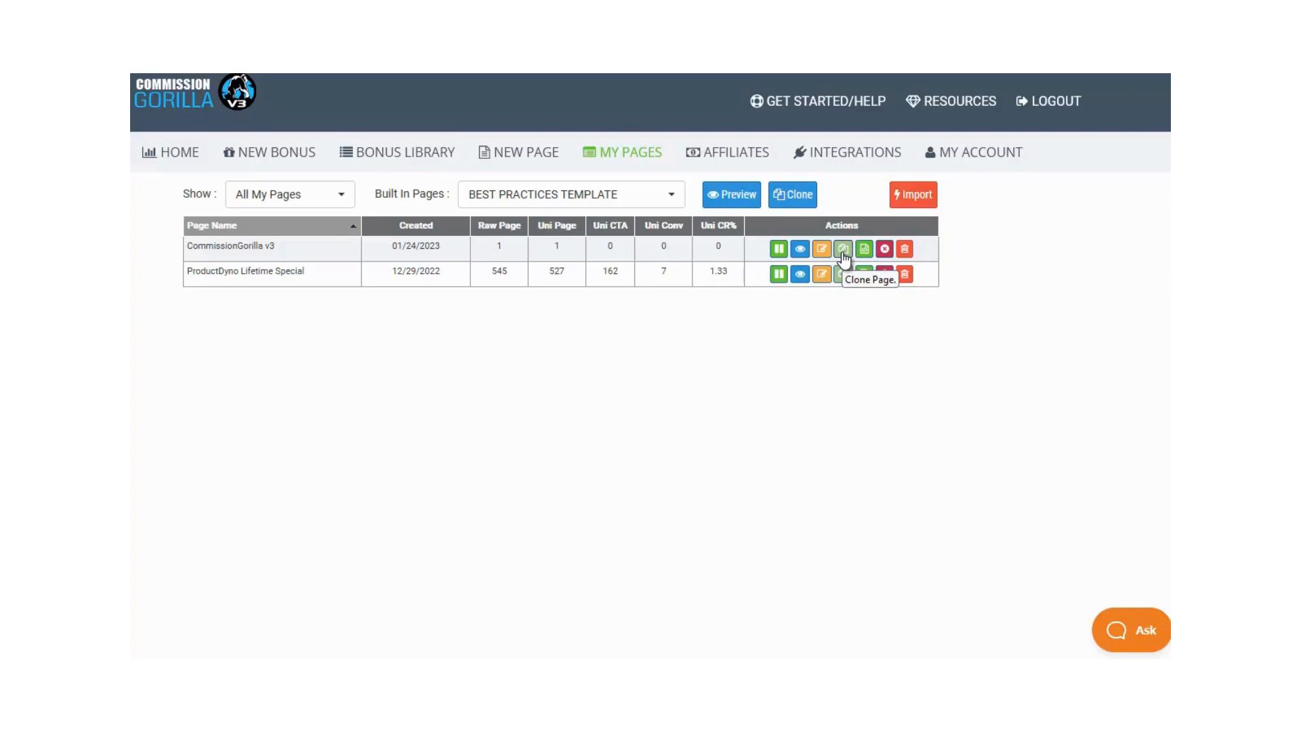
click(657, 200)
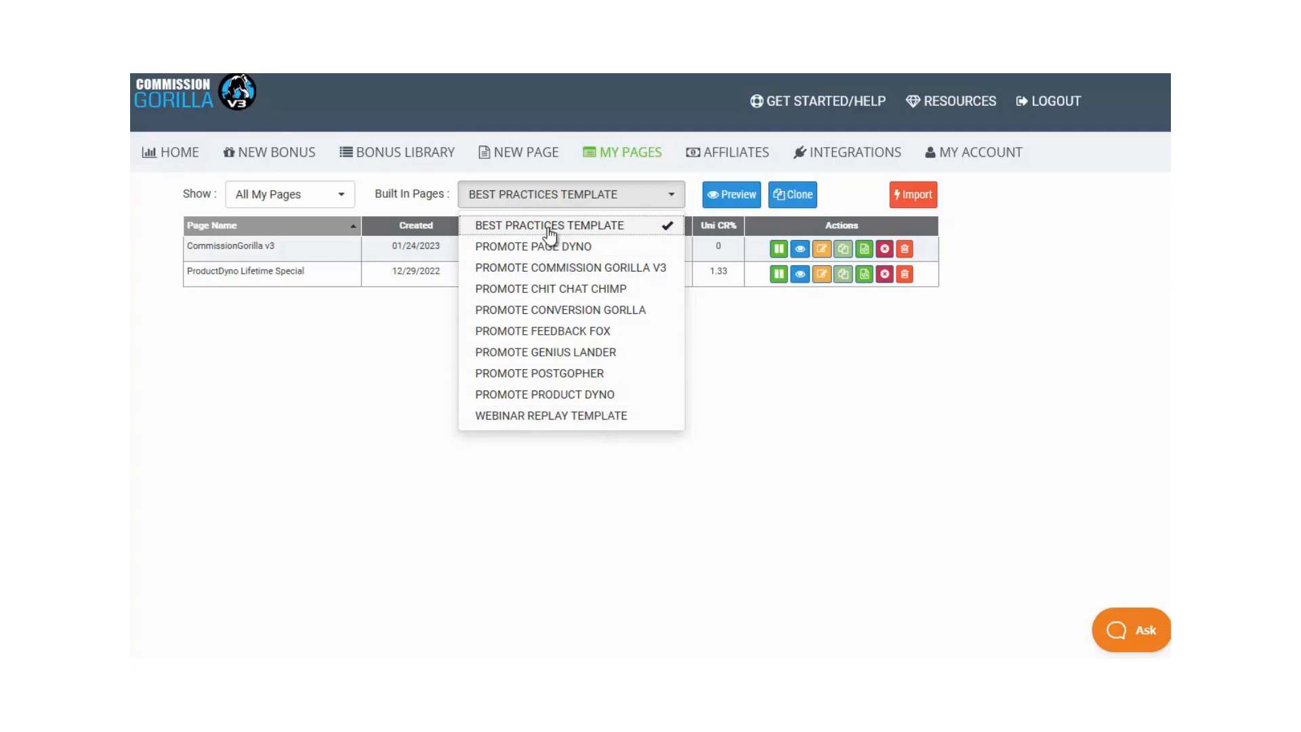
click(729, 197)
scroll(970, 351, down, 2)
scroll(970, 351, down, 10)
scroll(973, 358, down, 15)
scroll(973, 359, down, 15)
scroll(969, 359, down, 10)
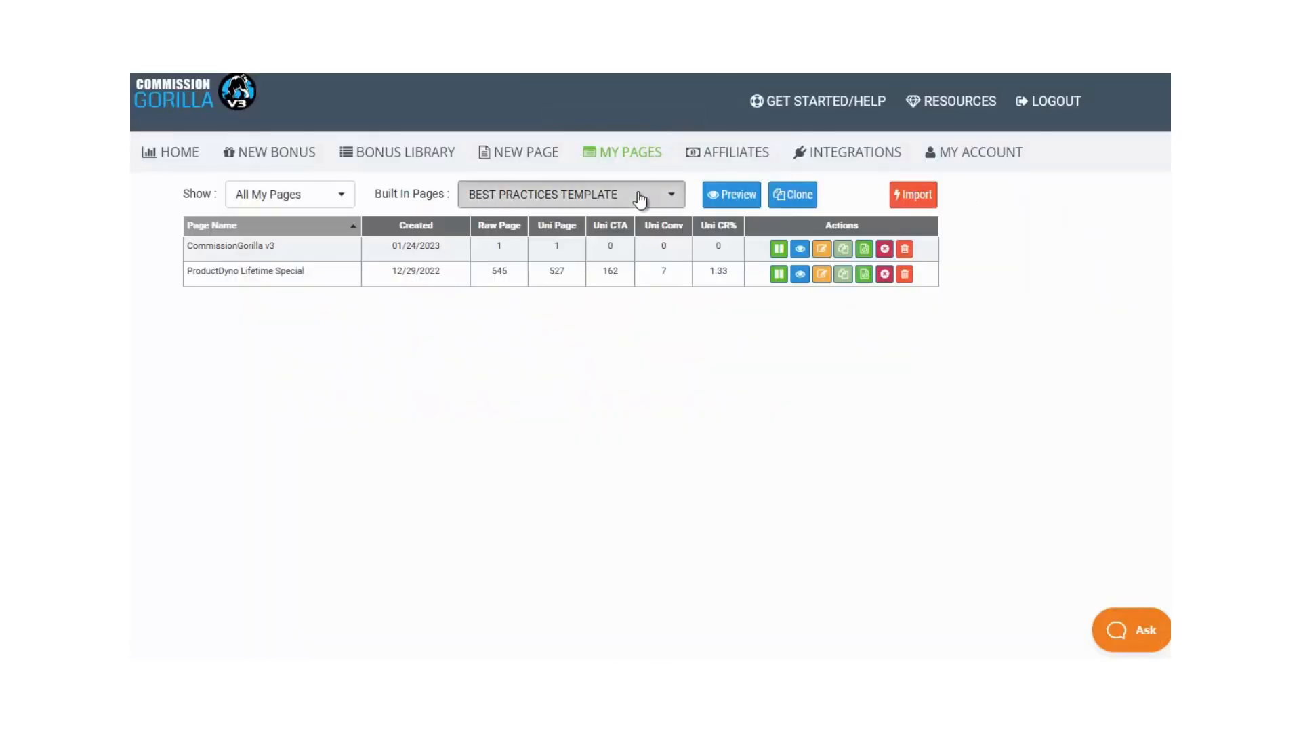
Step: Choose PROMOTE COMMISSION GORILLA V3 as the built-in page, and clone the existing CommissionGorilla v3 page
click(640, 196)
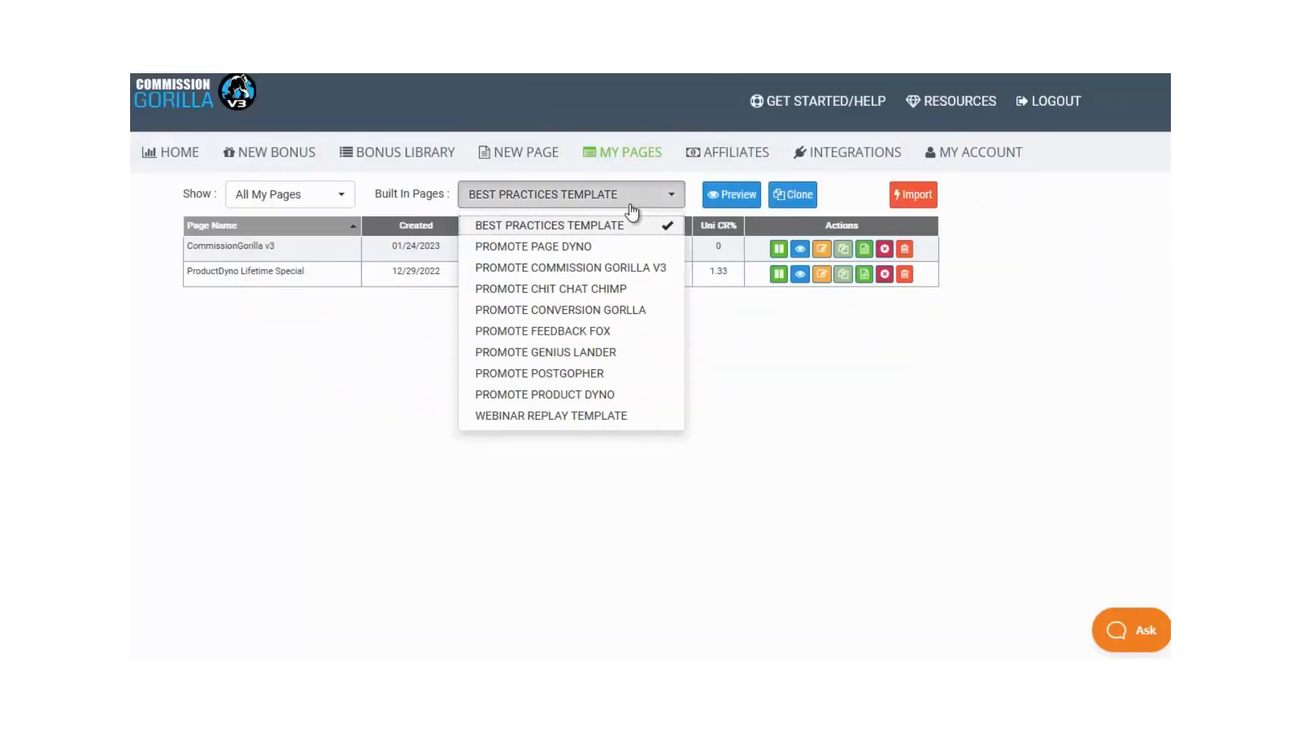
click(592, 269)
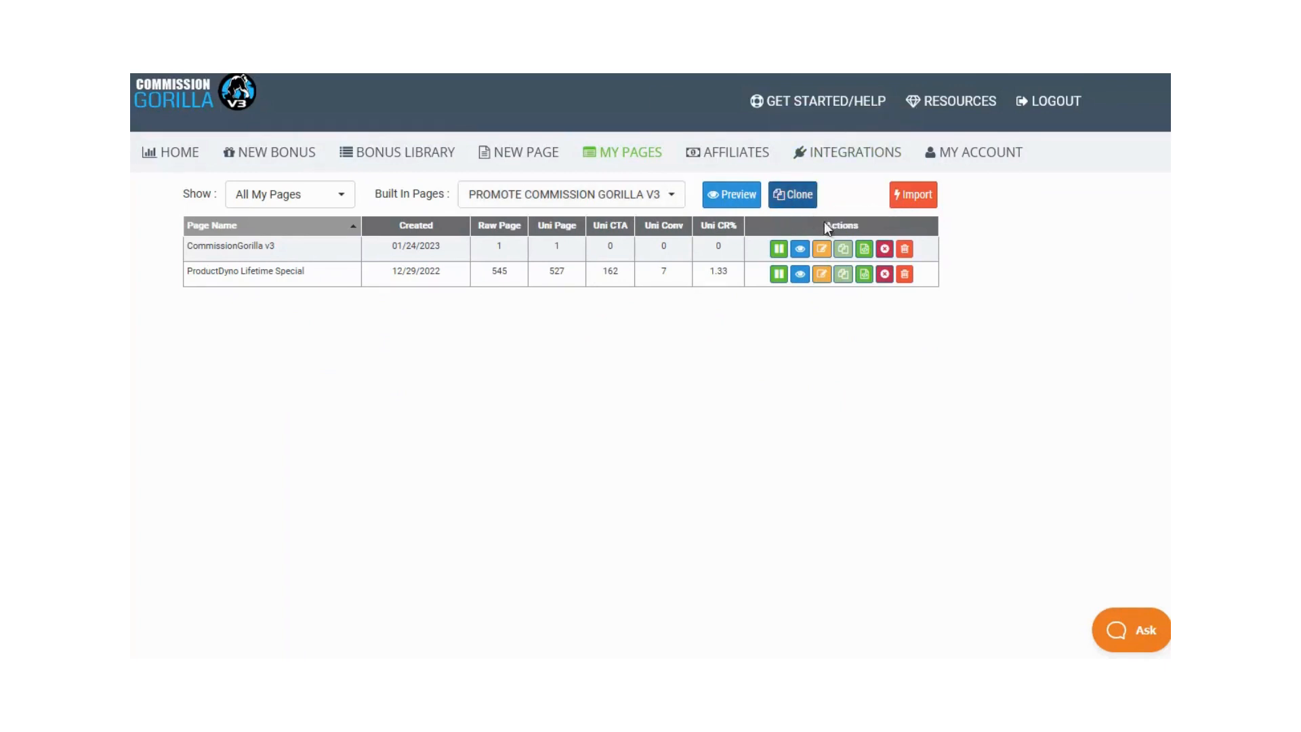
click(843, 250)
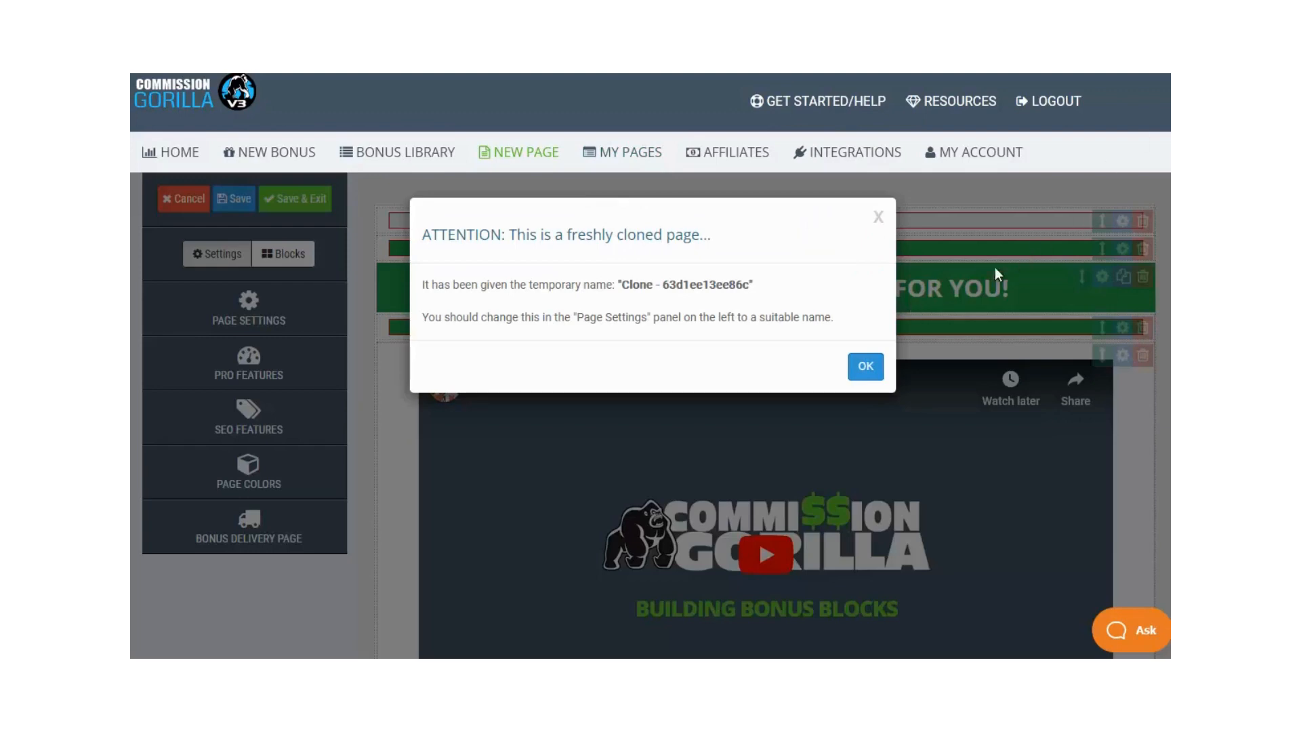
click(865, 368)
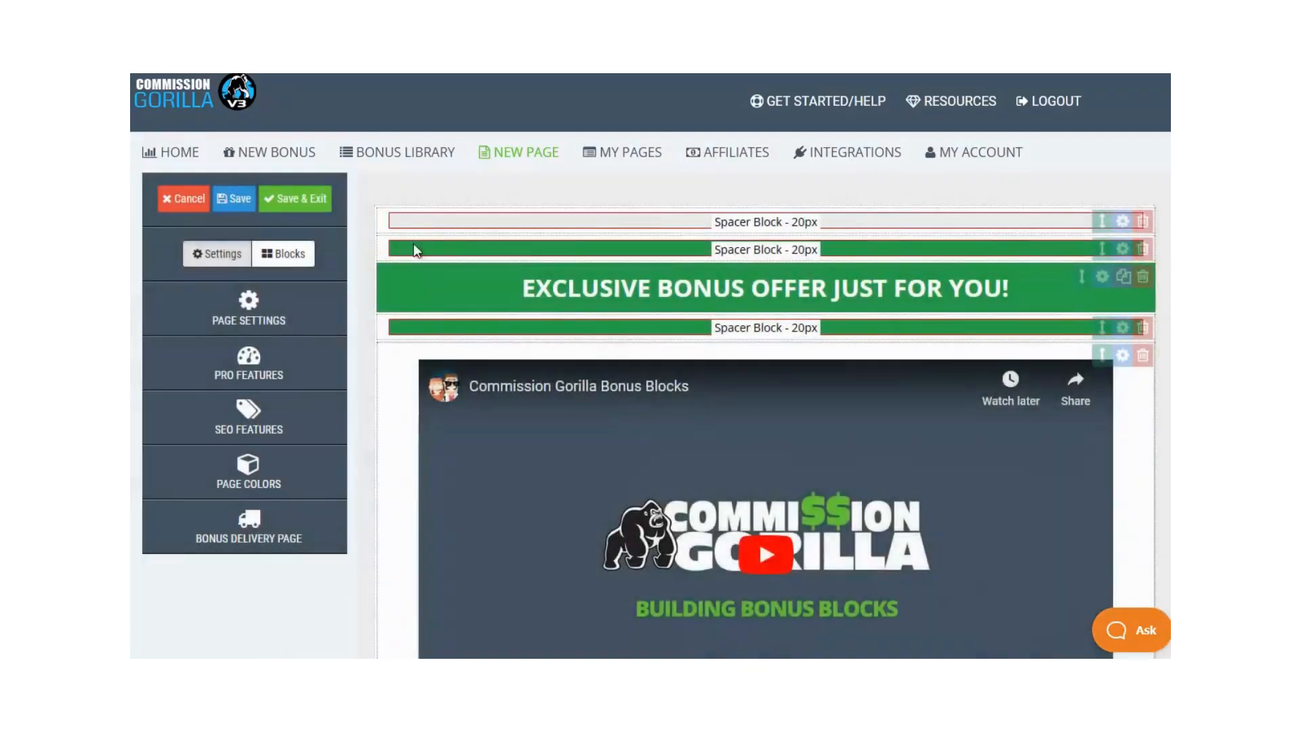
Step: Rename the cloned bonus page as "CommissionGorilla NEW" in its page settings
click(213, 325)
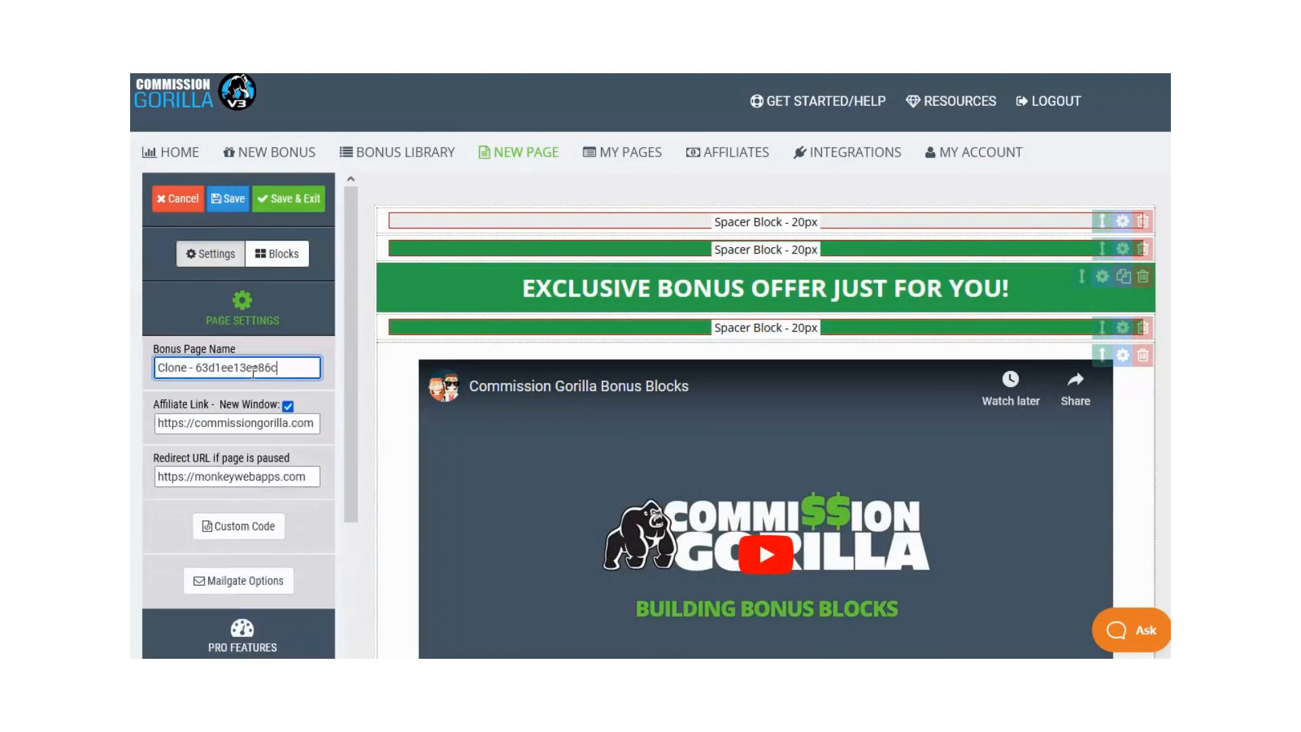
drag(277, 368, 161, 377)
text(CommissionGorilla NEW)
Step: Check the page's affiliate link and Mailgate options without changing them
drag(162, 426, 342, 435)
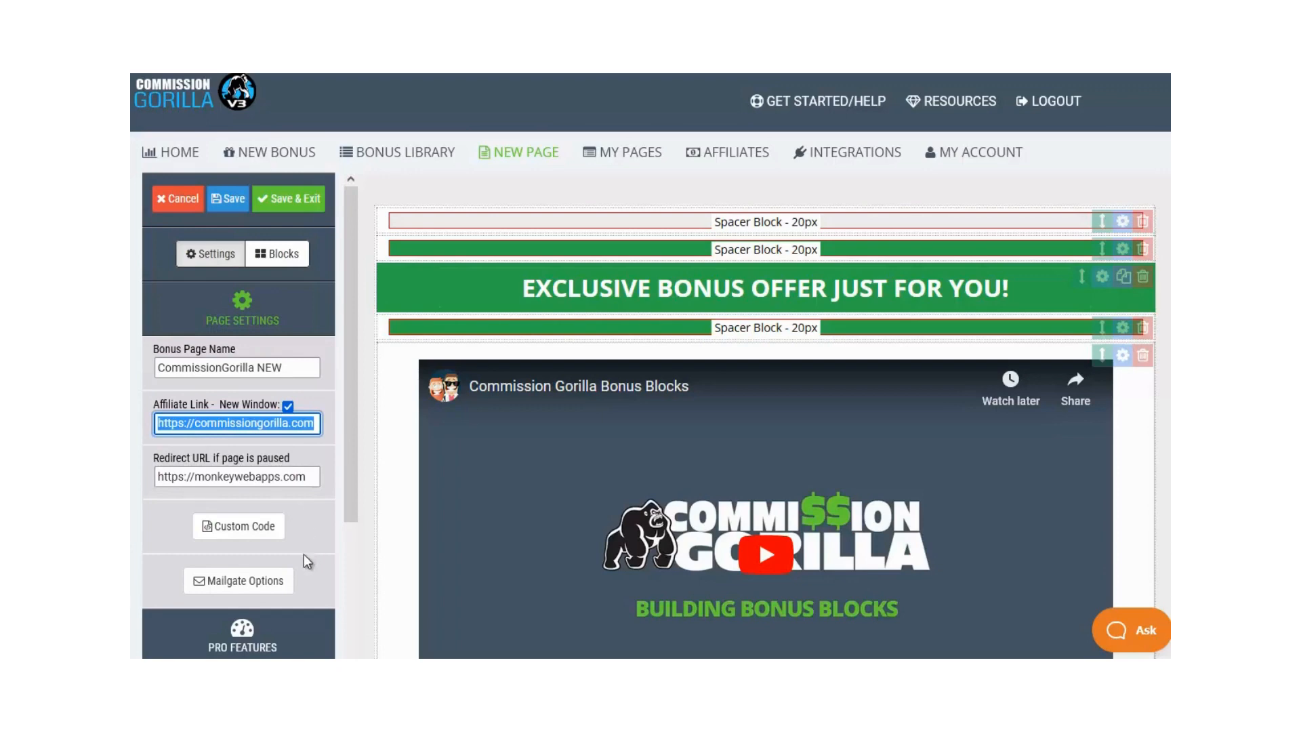
click(255, 580)
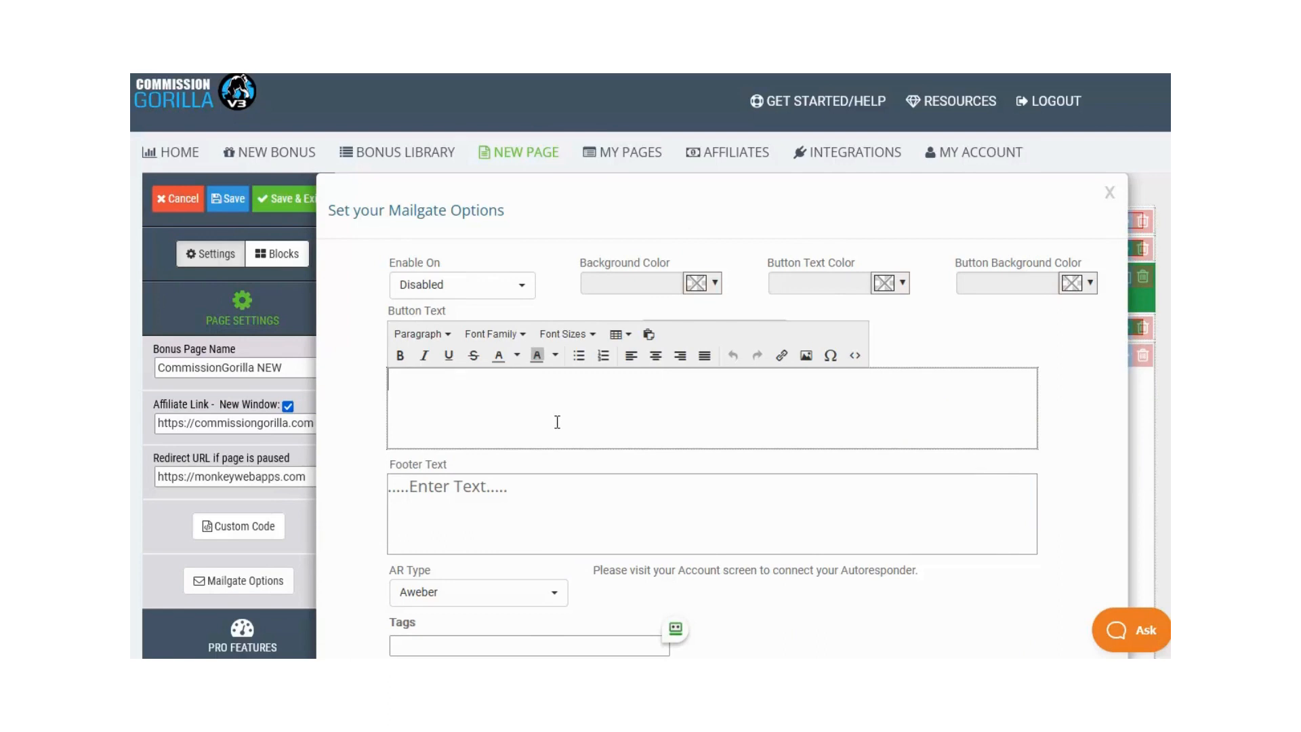
click(1111, 197)
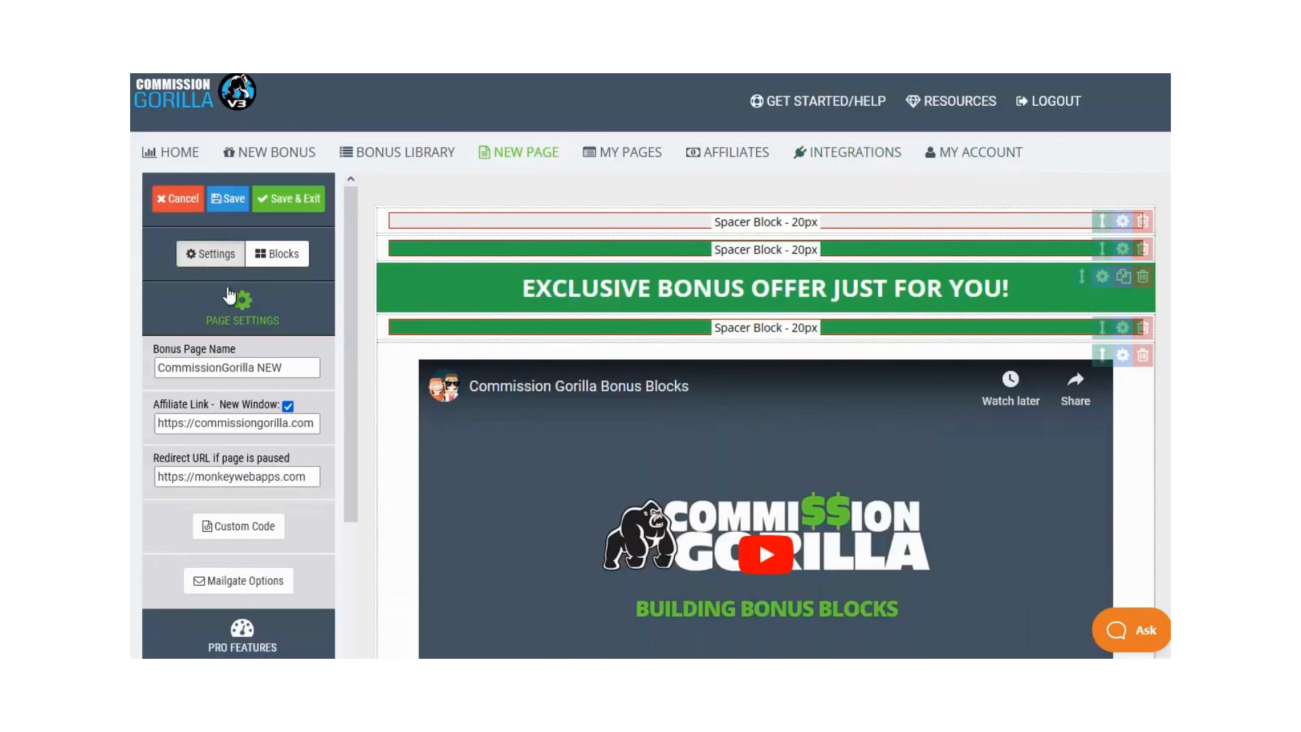
click(244, 305)
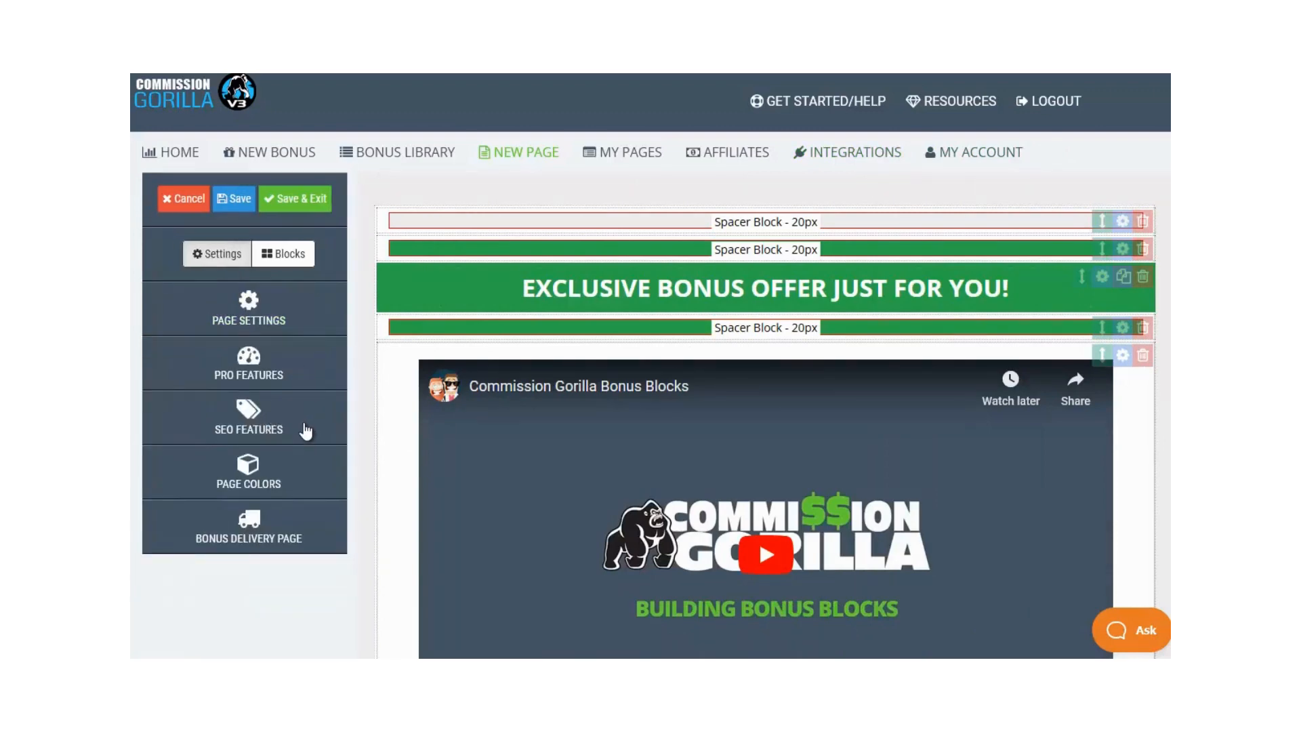
Step: Review the page's SEO features, page colors and bonus delivery page settings
click(306, 431)
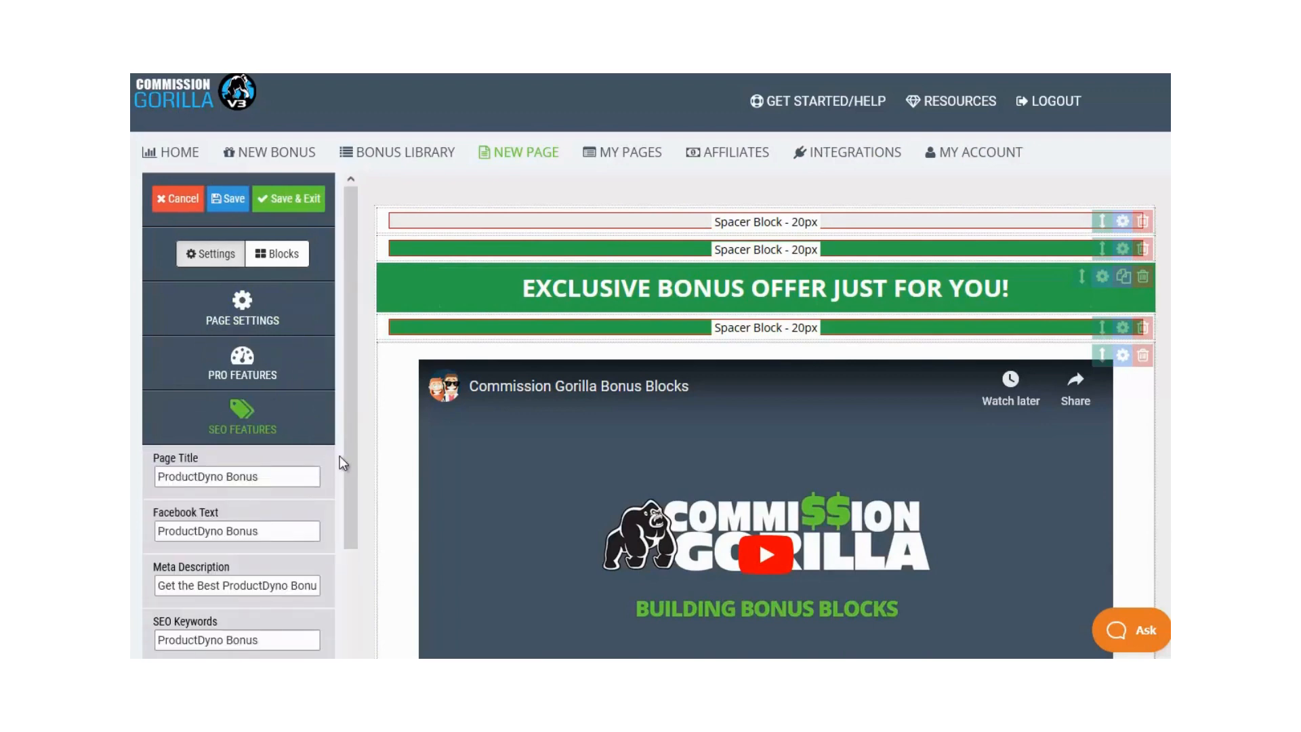
drag(348, 456, 356, 578)
click(274, 539)
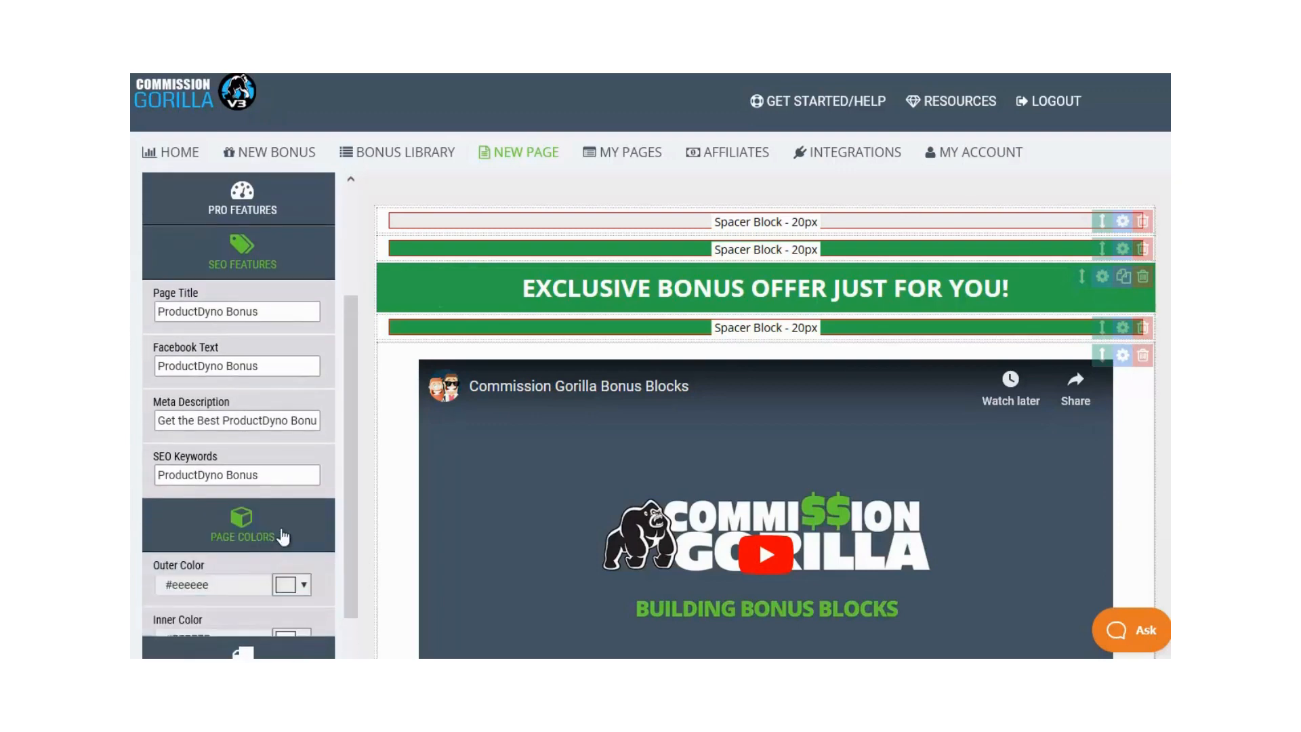
scroll(348, 512, down, 2)
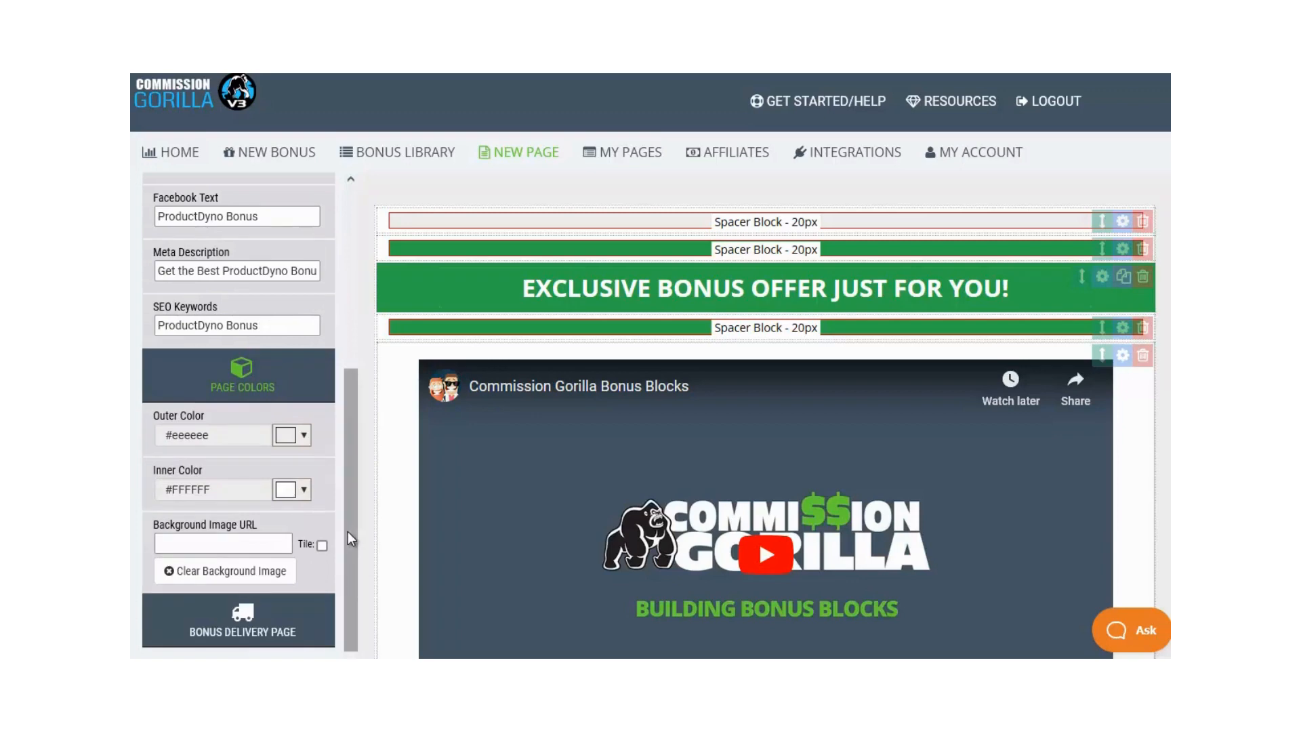
click(291, 617)
scroll(293, 609, down, 3)
scroll(295, 587, down, 1)
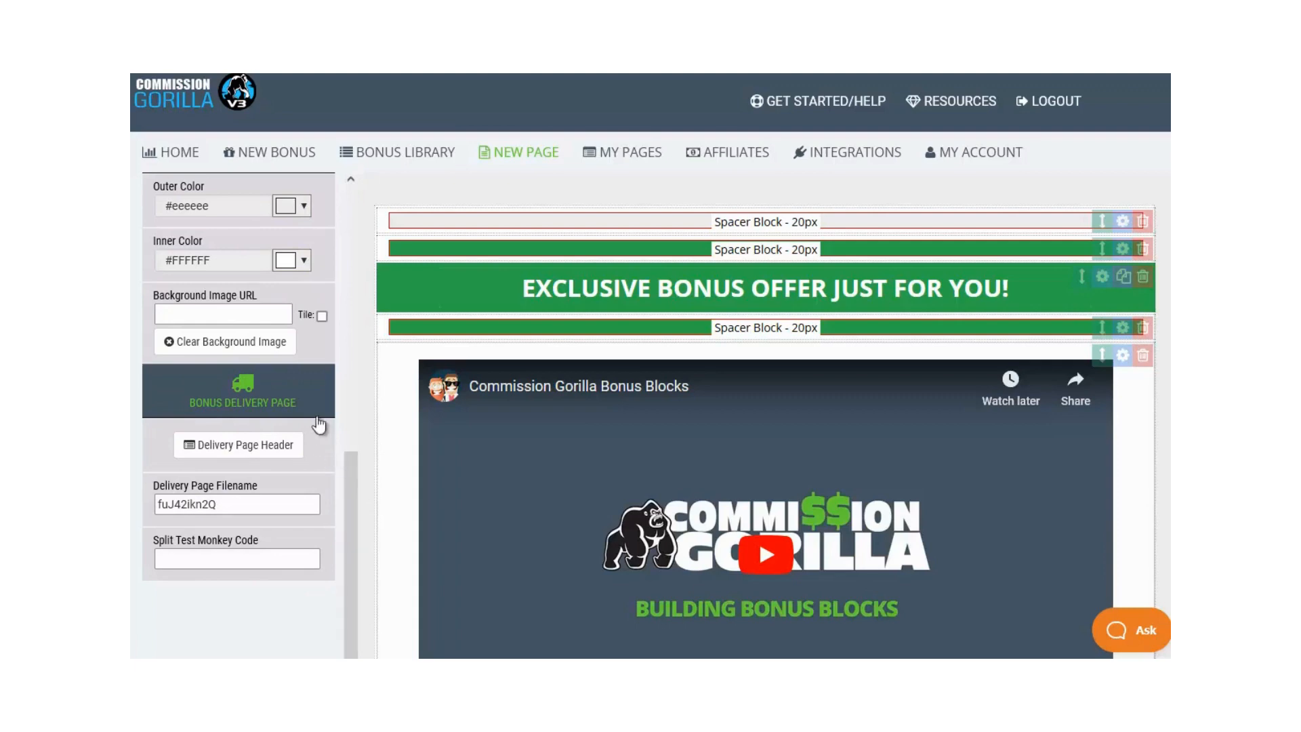
drag(347, 481, 365, 181)
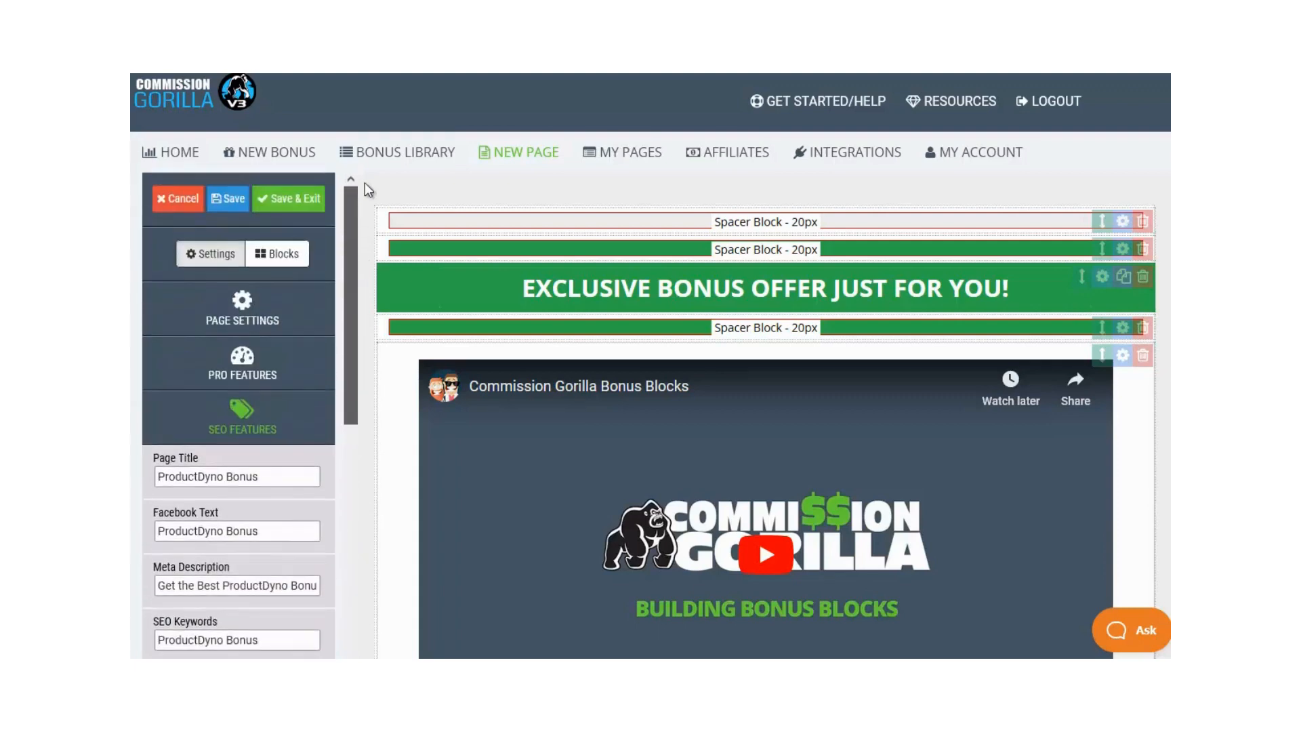
Step: Show the available content blocks and check that the green banner and the "The Ultimate" headline are editable, leaving both unchanged
click(294, 259)
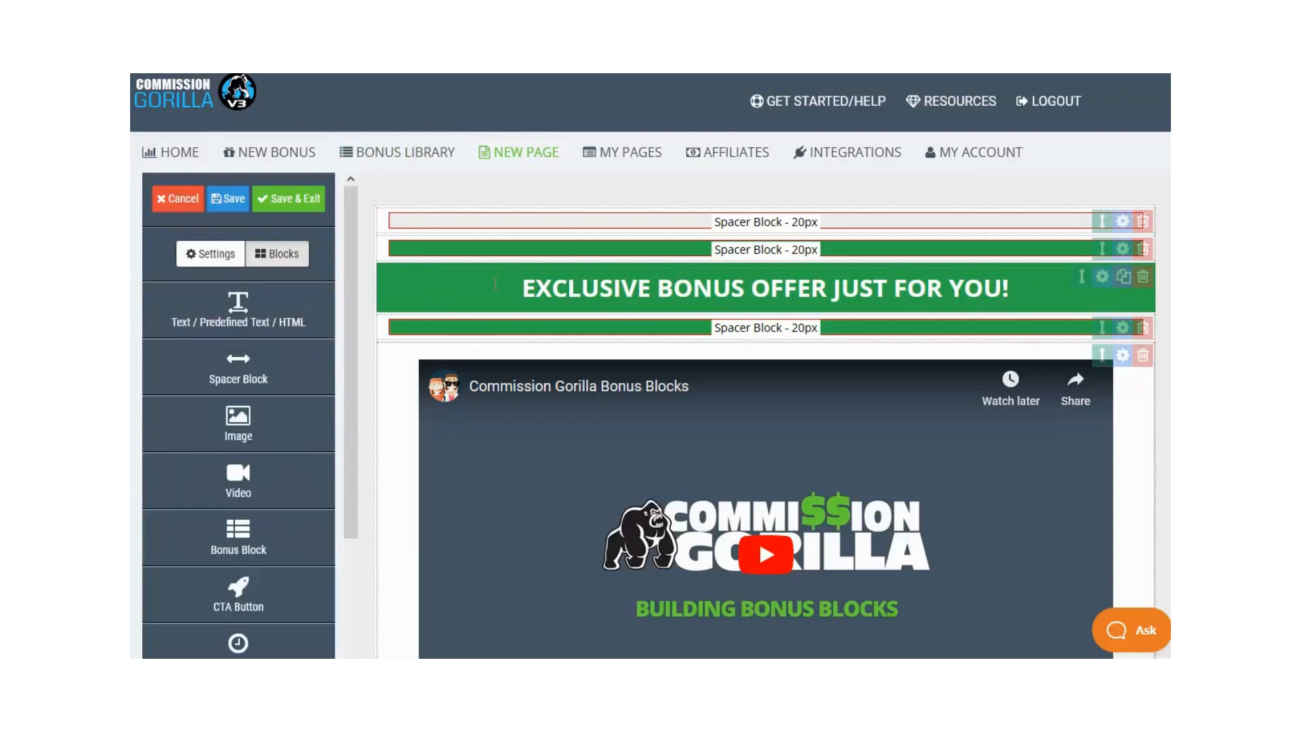
click(518, 290)
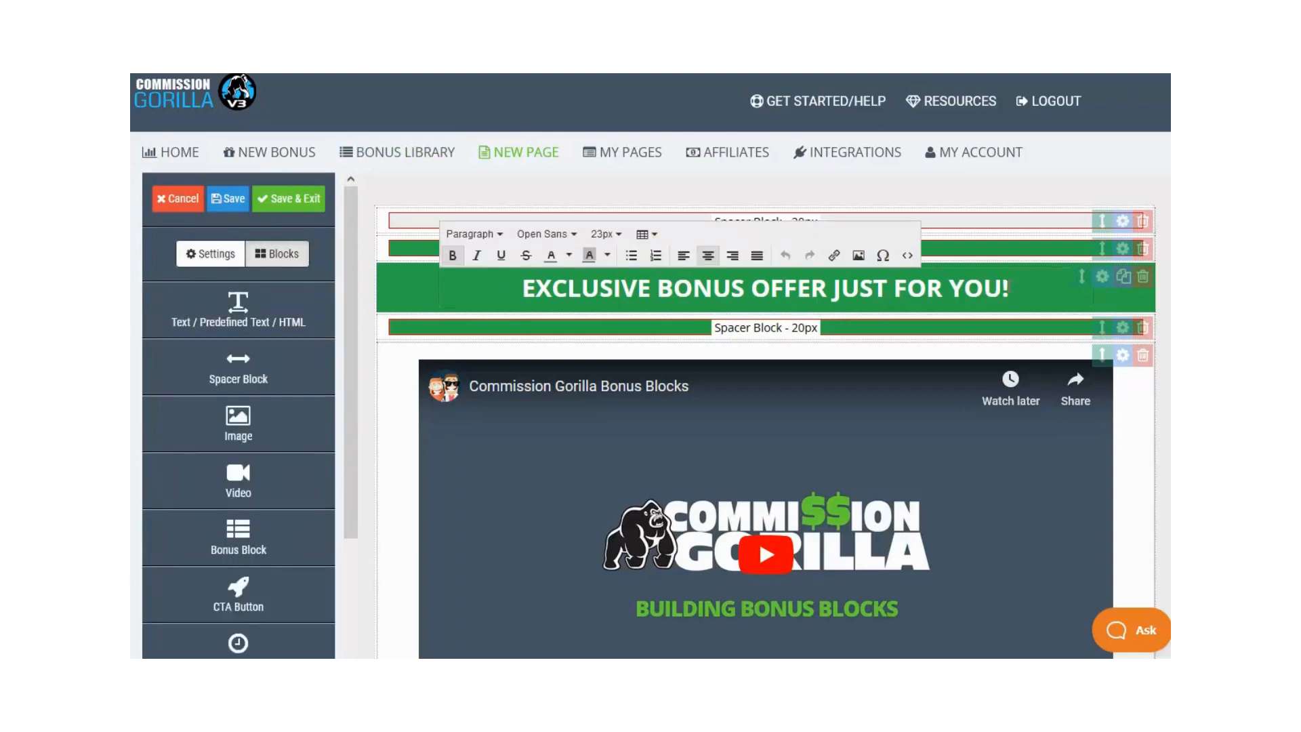
scroll(1009, 289, down, 5)
click(891, 498)
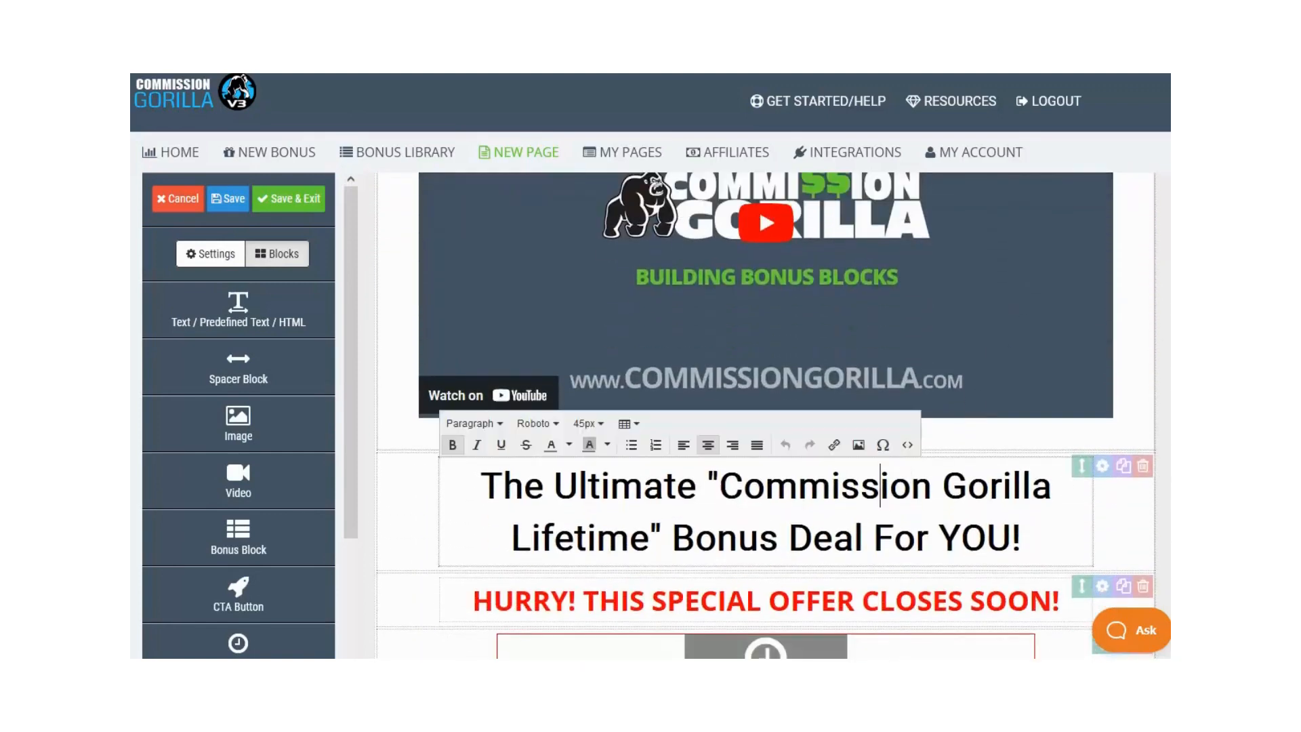
click(393, 376)
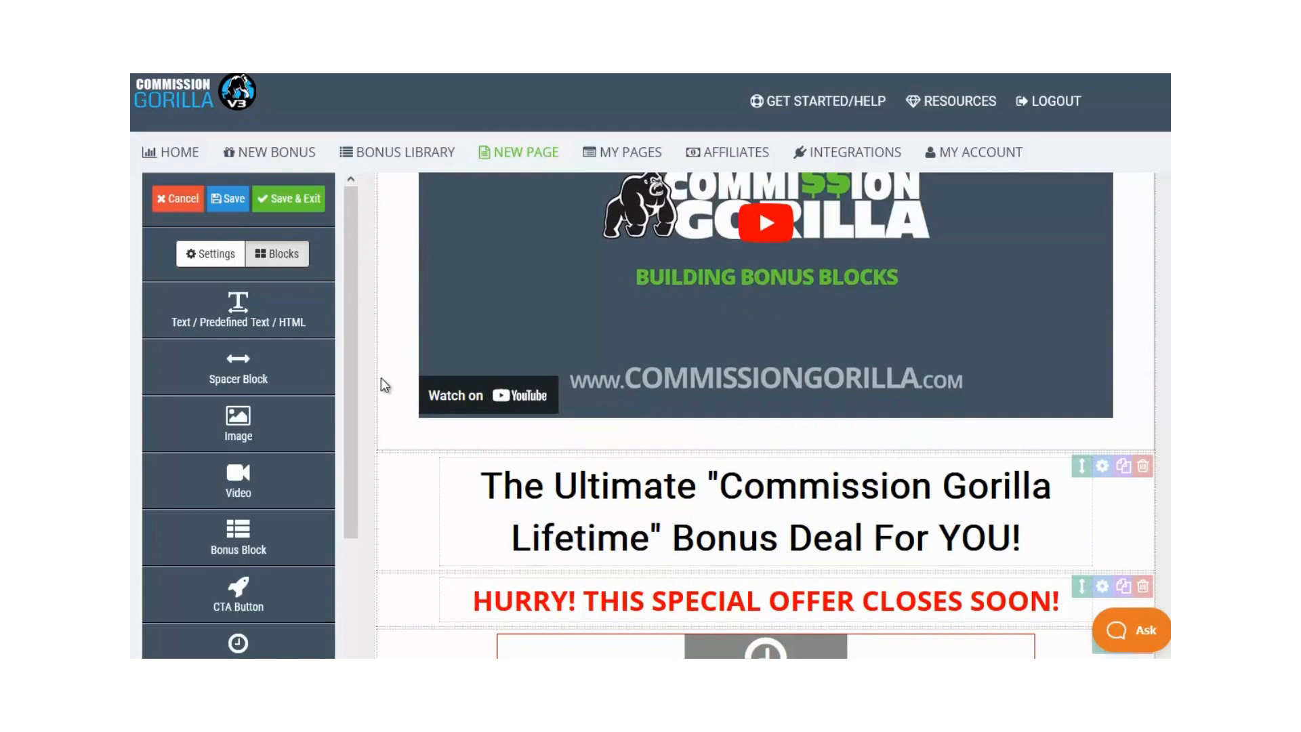
scroll(383, 380, up, 5)
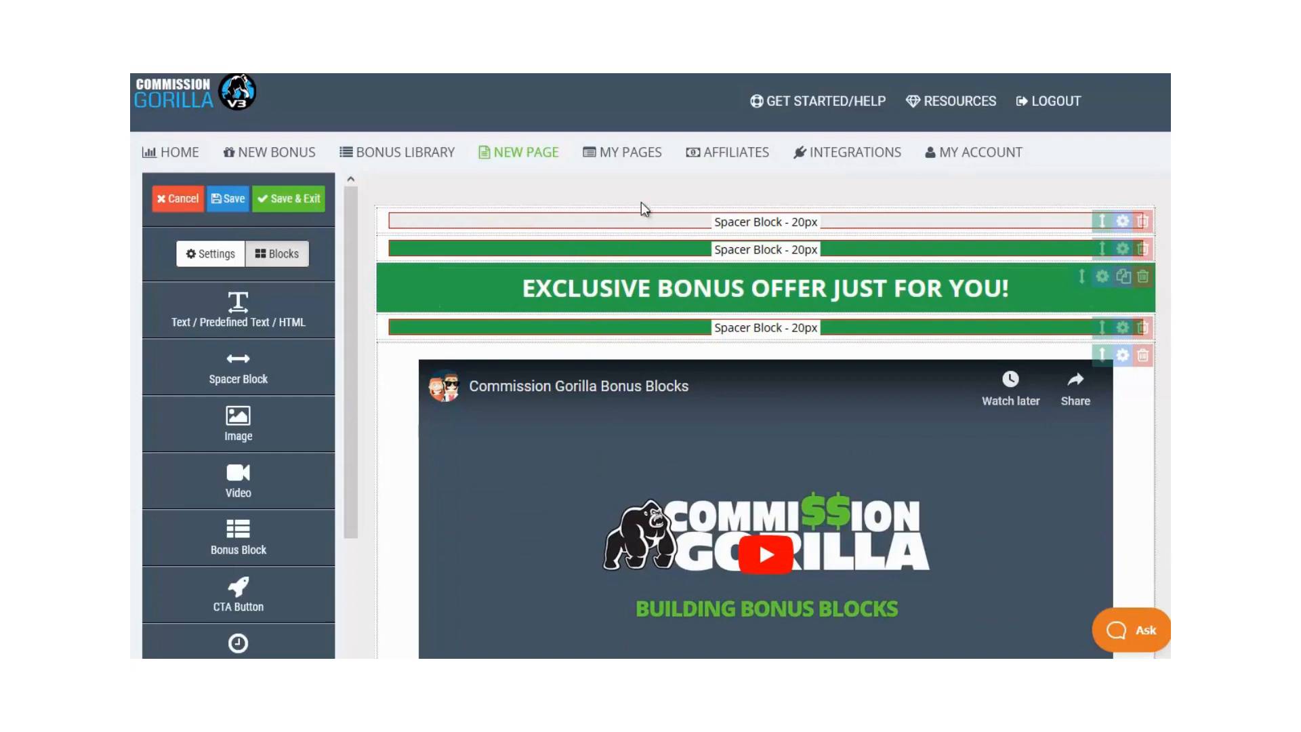
Step: Replace the bonus shown under the "BONUS #1" banner with "DFY MONTHLY 07A - Checkout Lane Cha Chin"
scroll(419, 470, down, 1)
scroll(418, 469, down, 2)
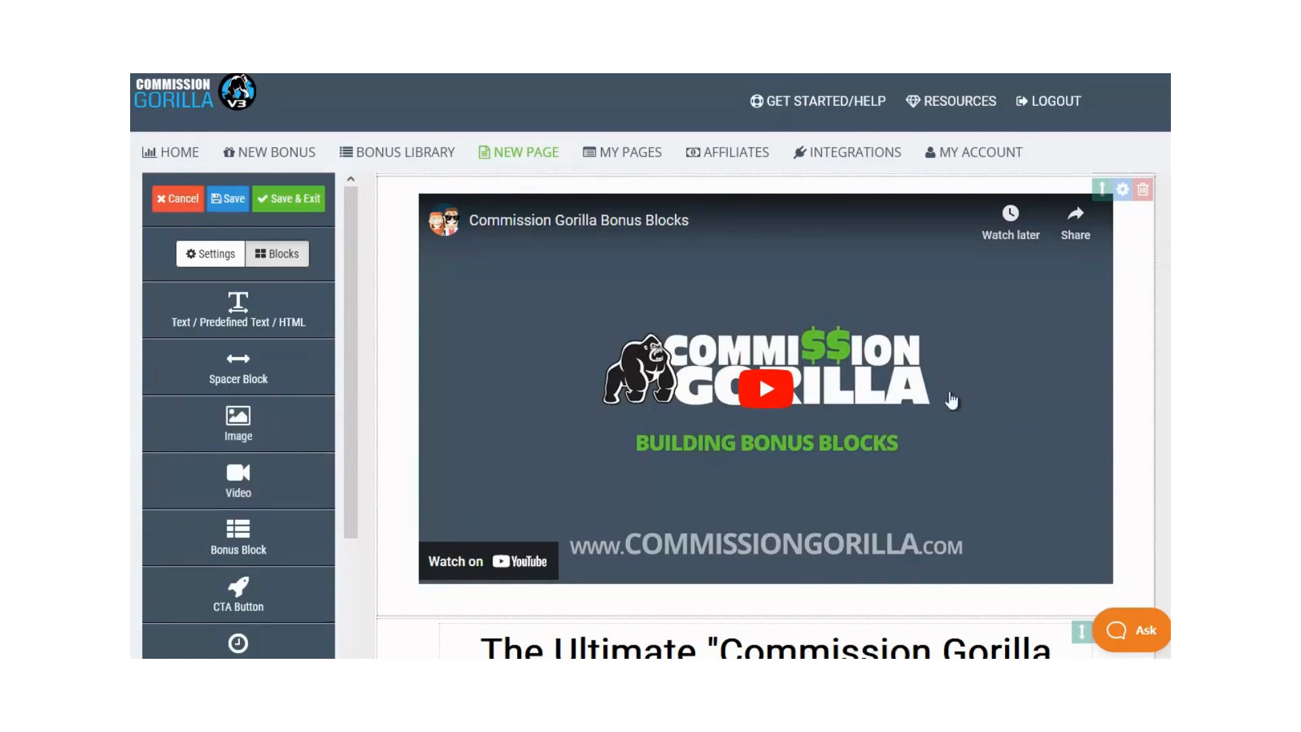
scroll(290, 498, down, 1)
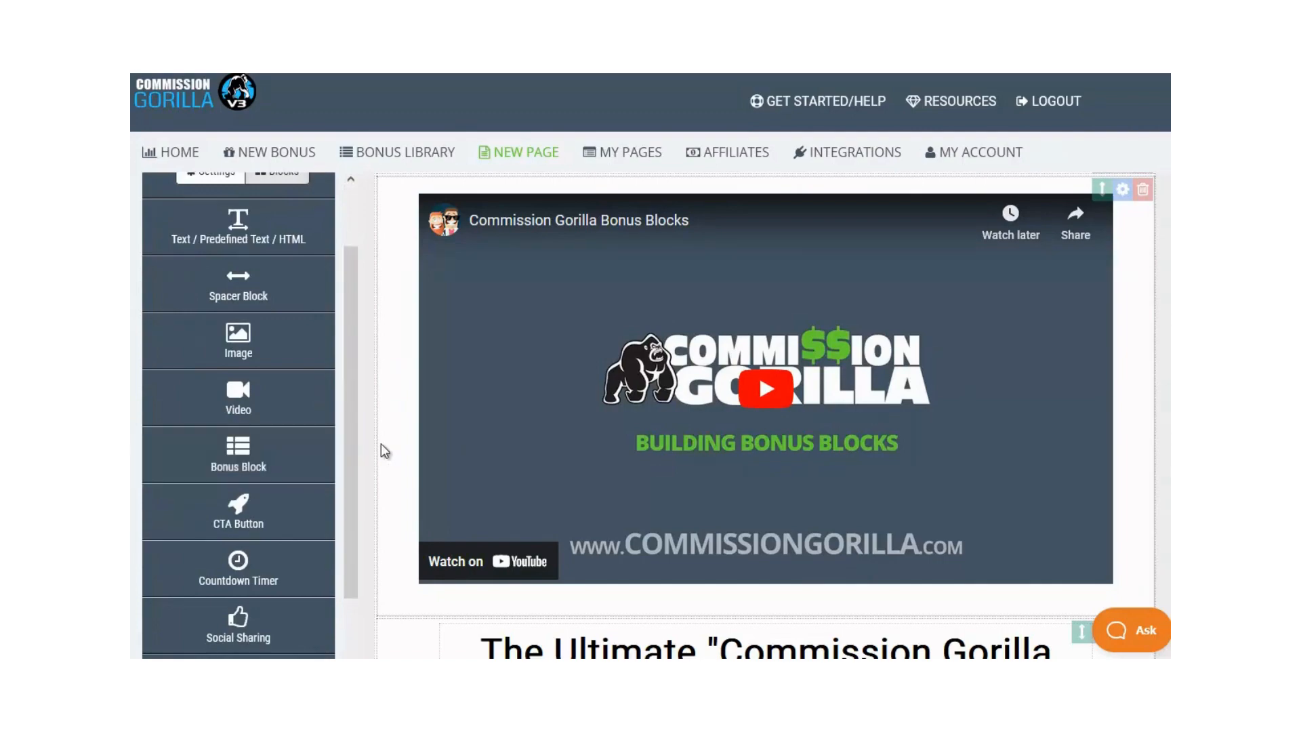
scroll(382, 445, down, 8)
scroll(382, 445, down, 4)
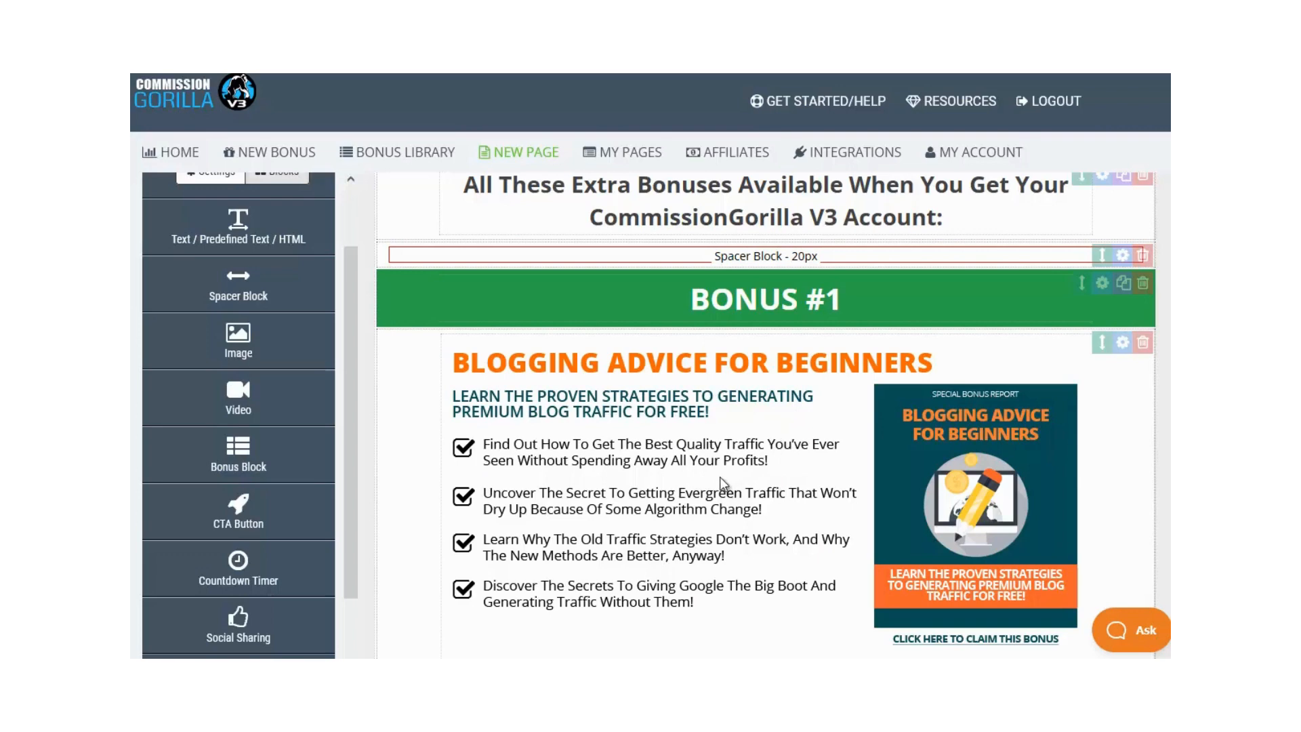
click(747, 491)
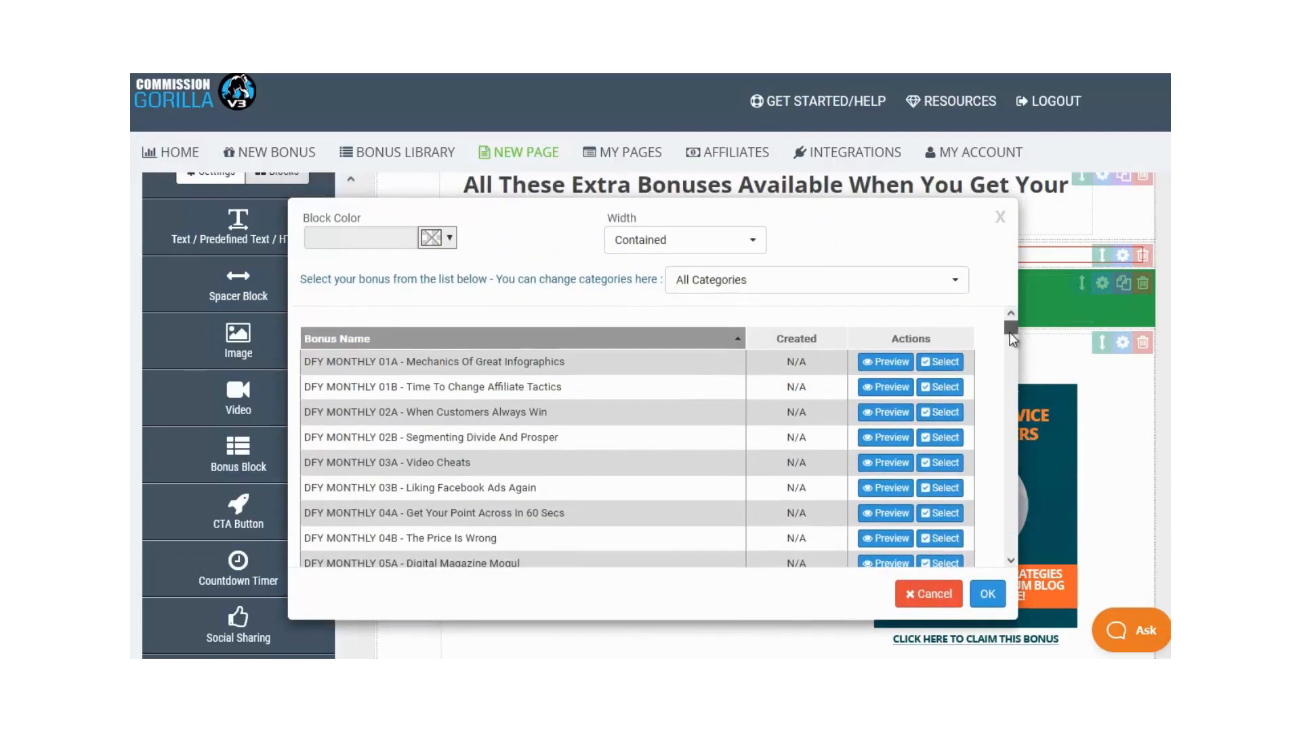
scroll(1009, 332, down, 3)
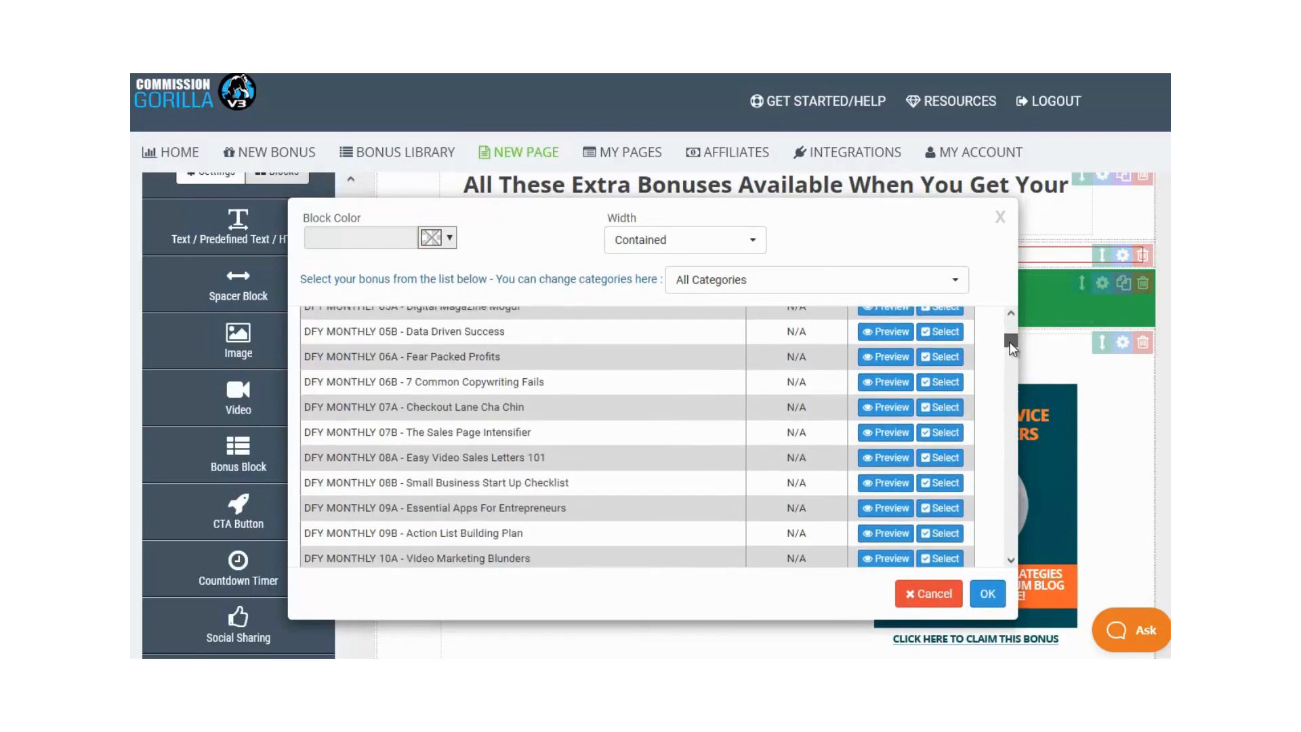
click(941, 408)
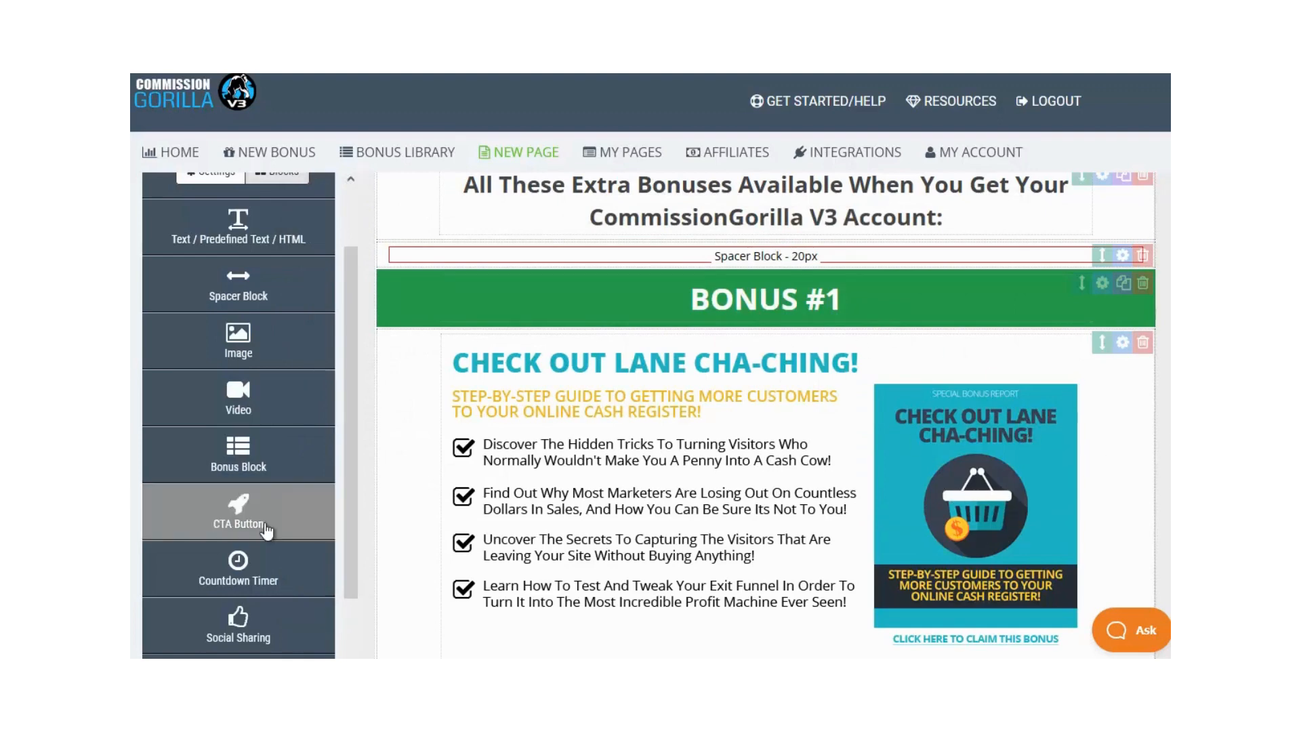
Step: Check the "CLICK HERE TO GET YOUR LIFETIME ACCOUNT" button's settings without changing them and view the remaining block types
scroll(409, 502, up, 3)
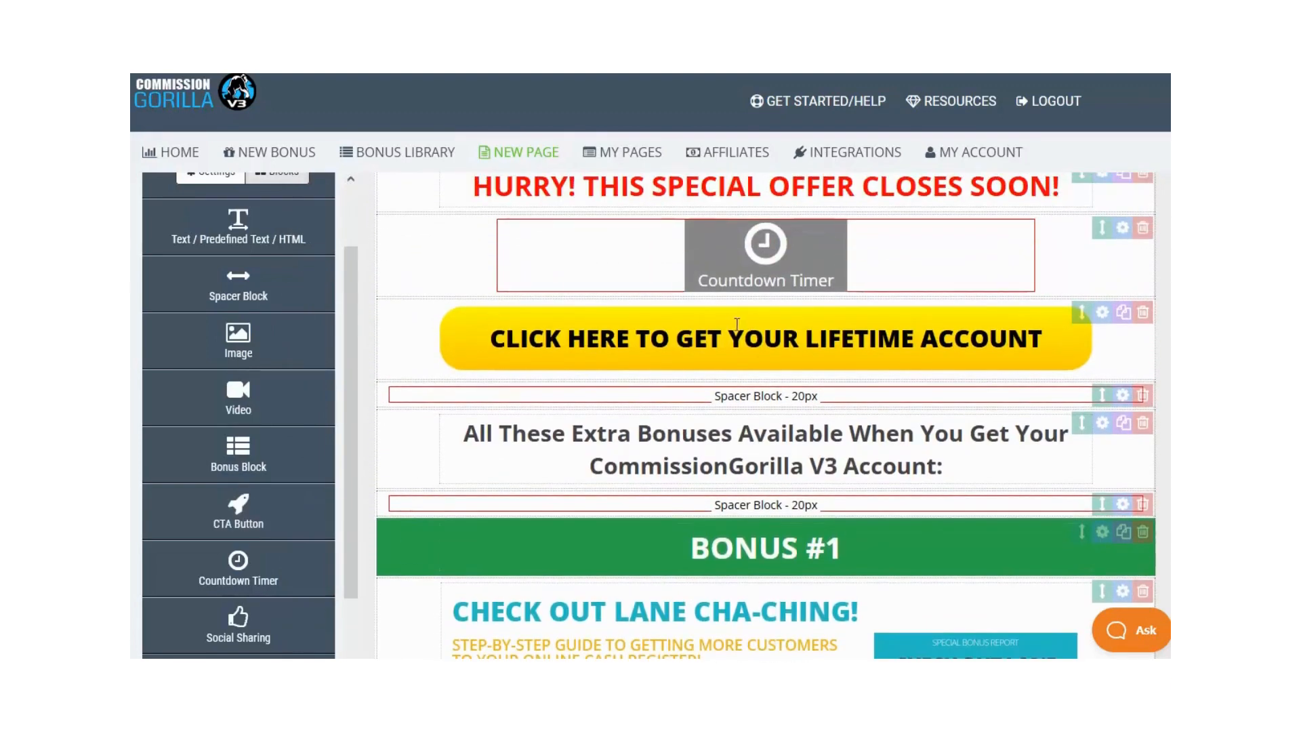
click(767, 343)
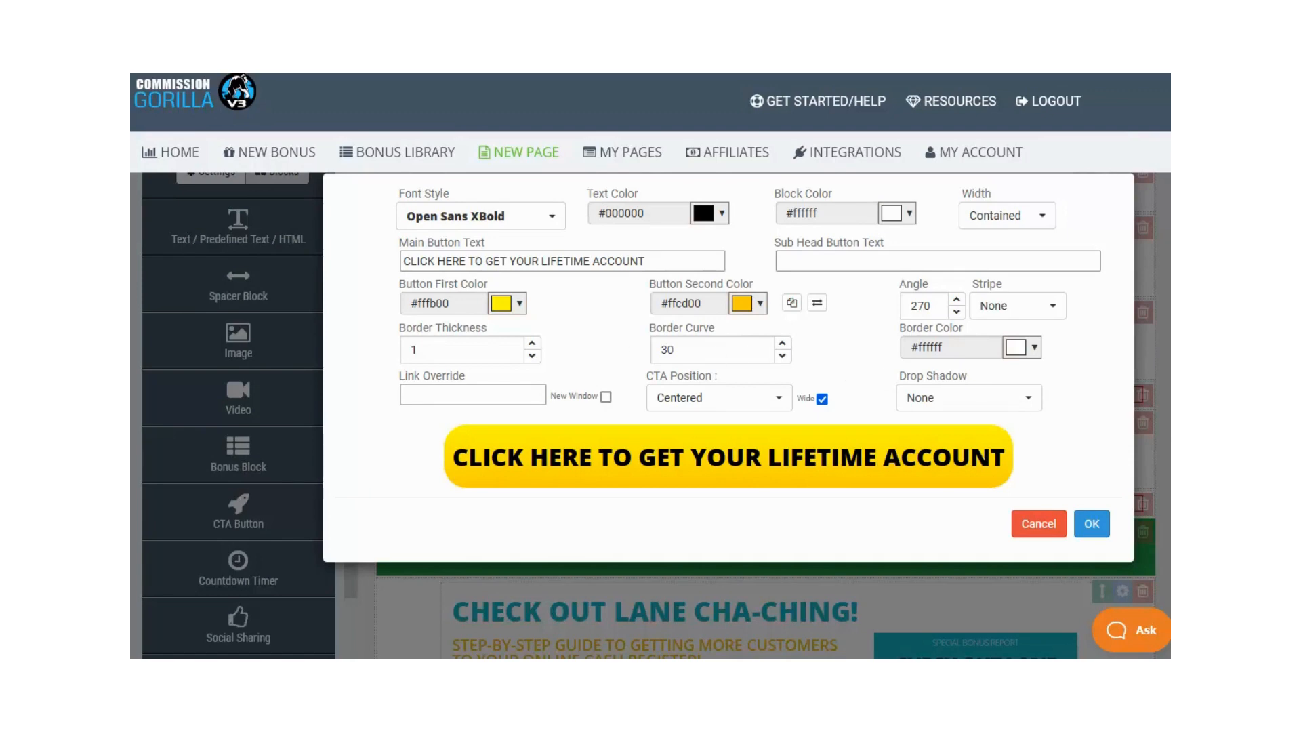
click(1092, 523)
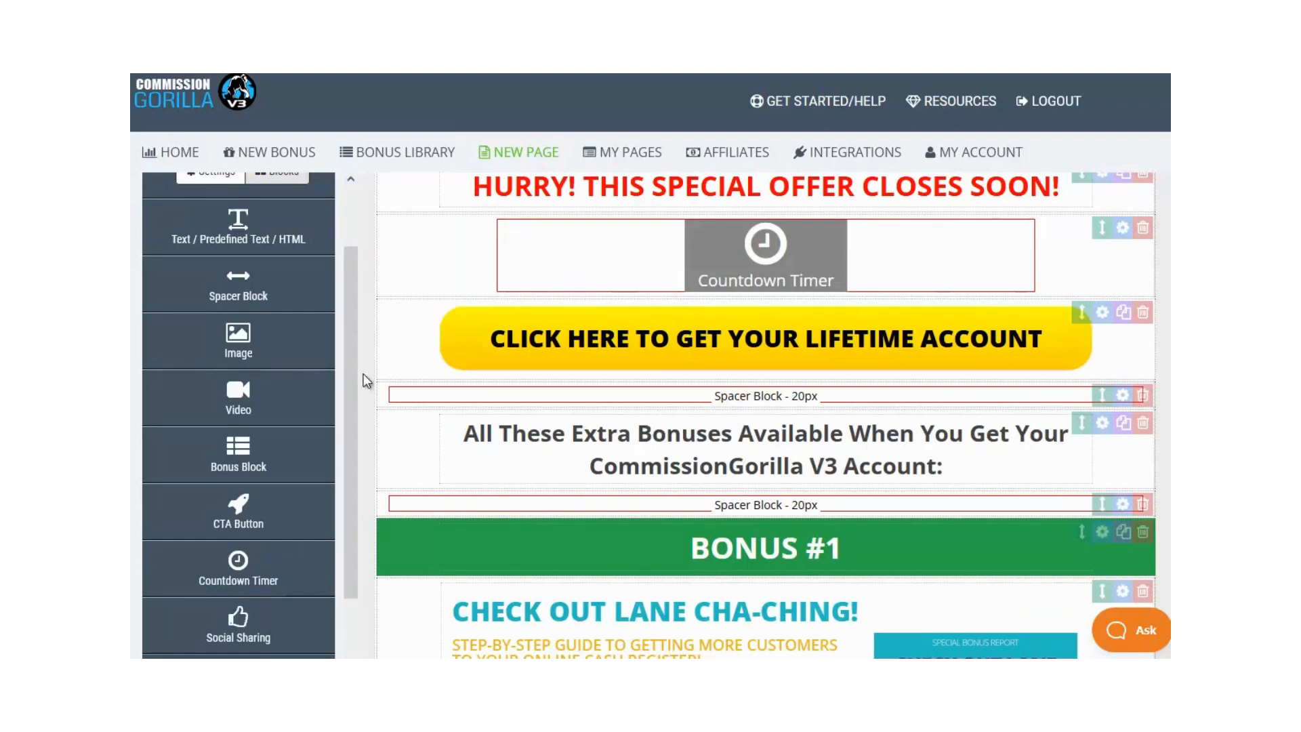
drag(353, 360, 364, 424)
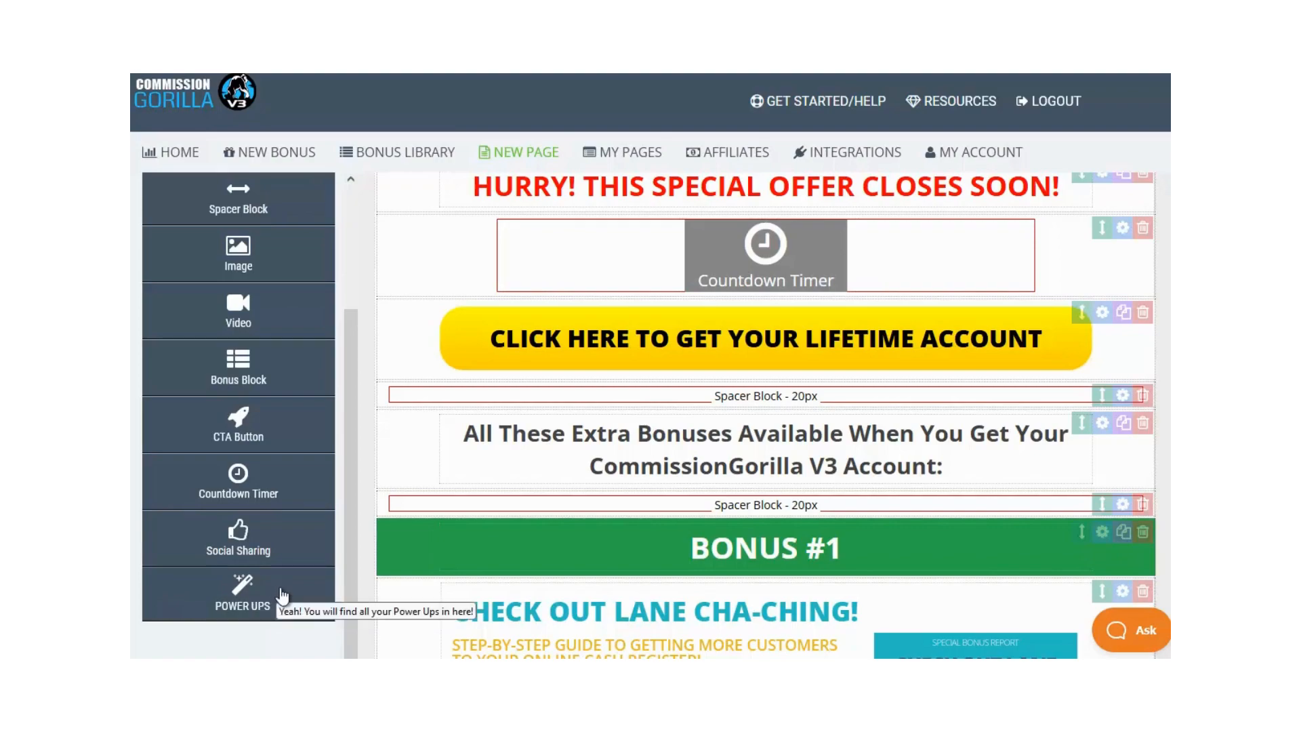
Step: Add a bonus block at the end of the page and assign it the Online Starter Pack bonus from the MAT1 category
scroll(765, 413, down, 20)
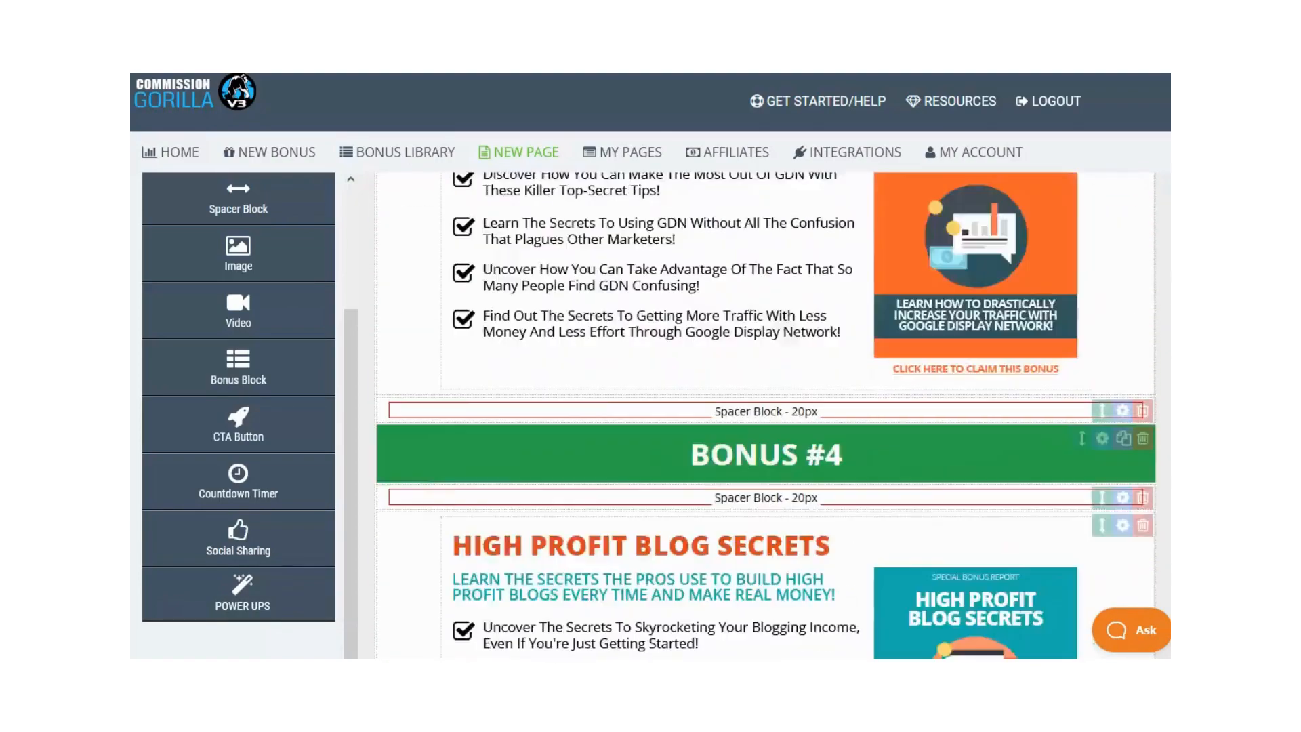
scroll(766, 413, down, 20)
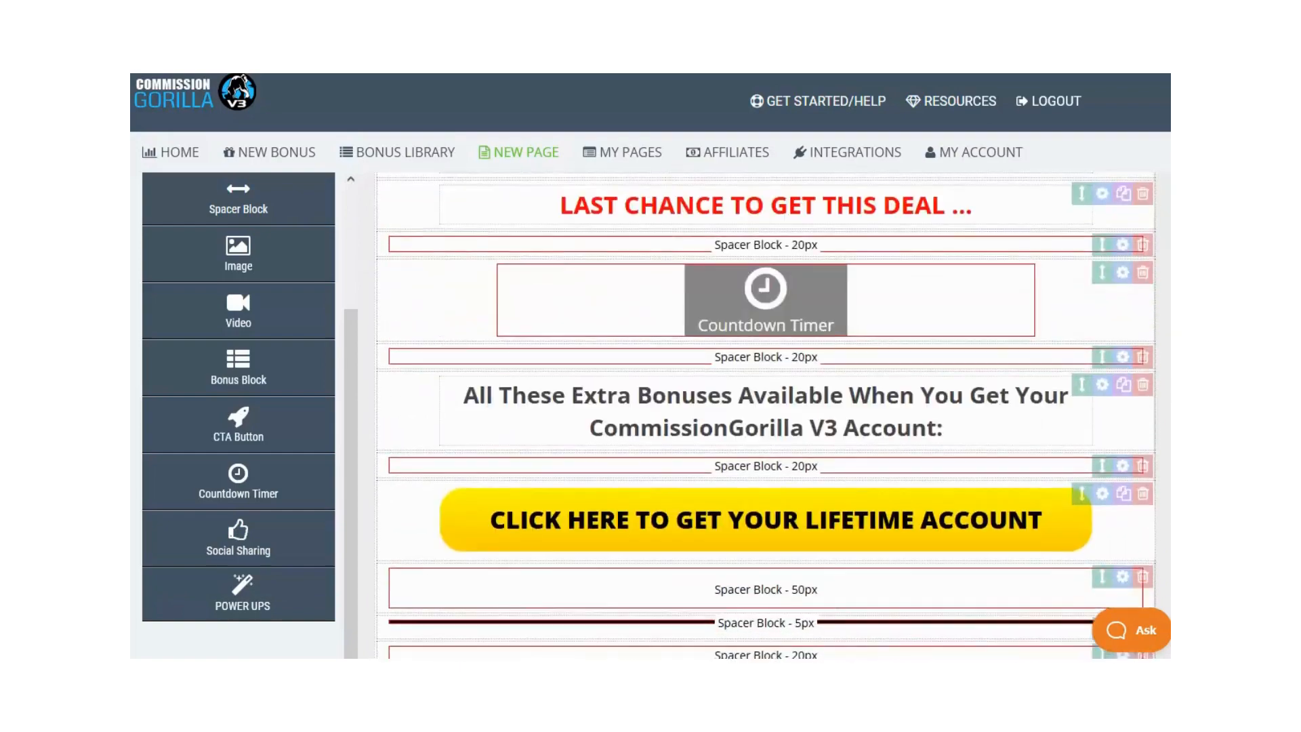
drag(232, 369, 510, 488)
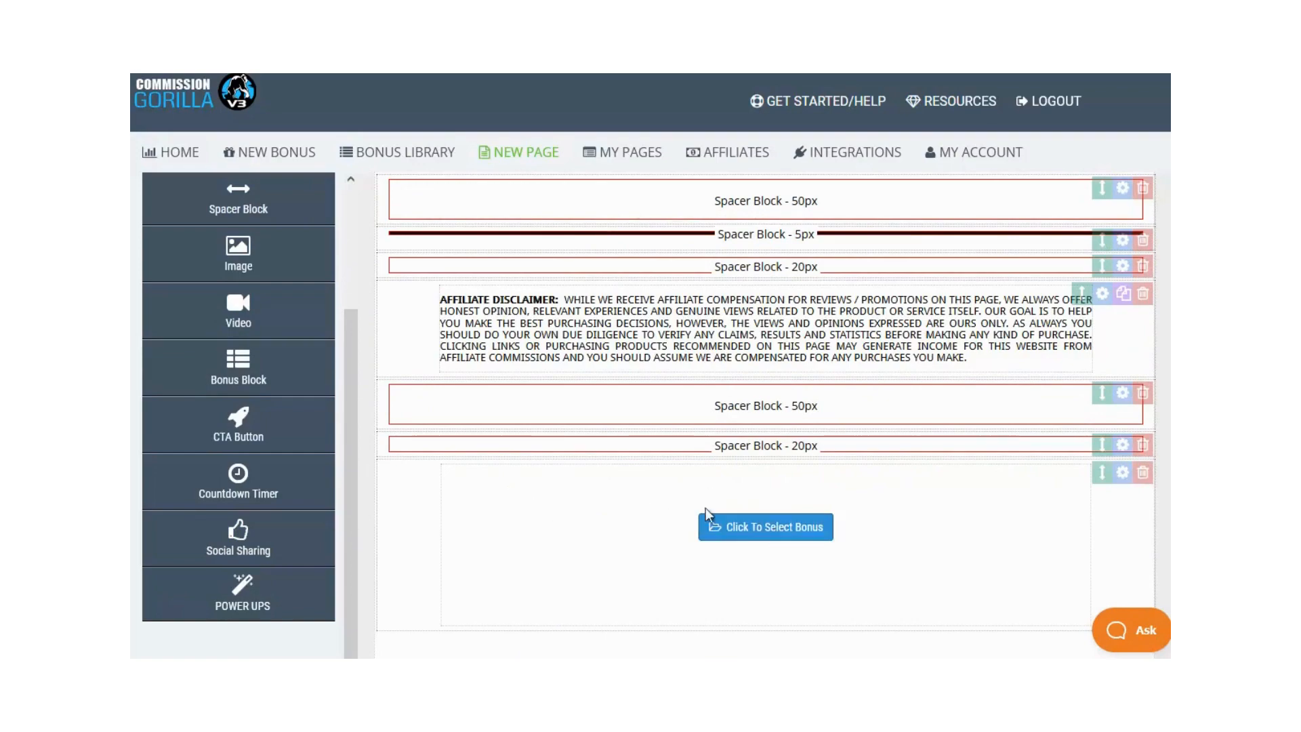
click(750, 529)
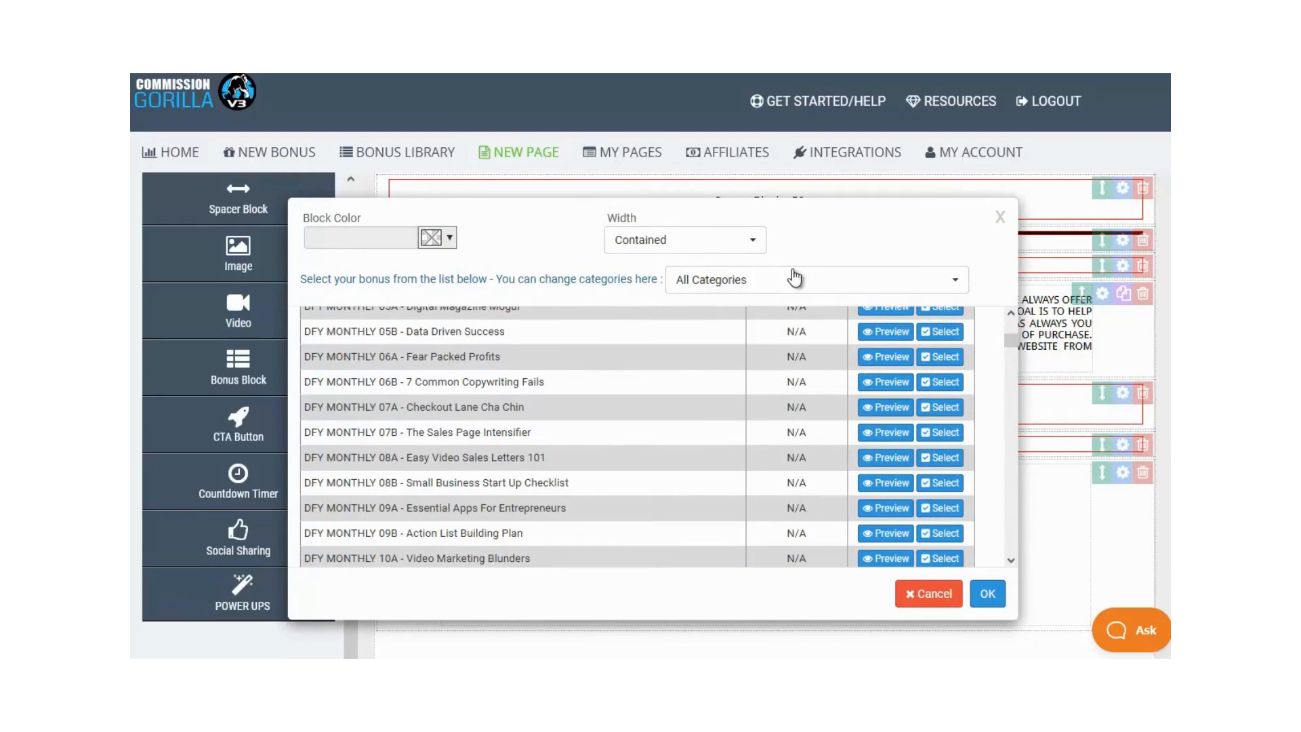
click(752, 281)
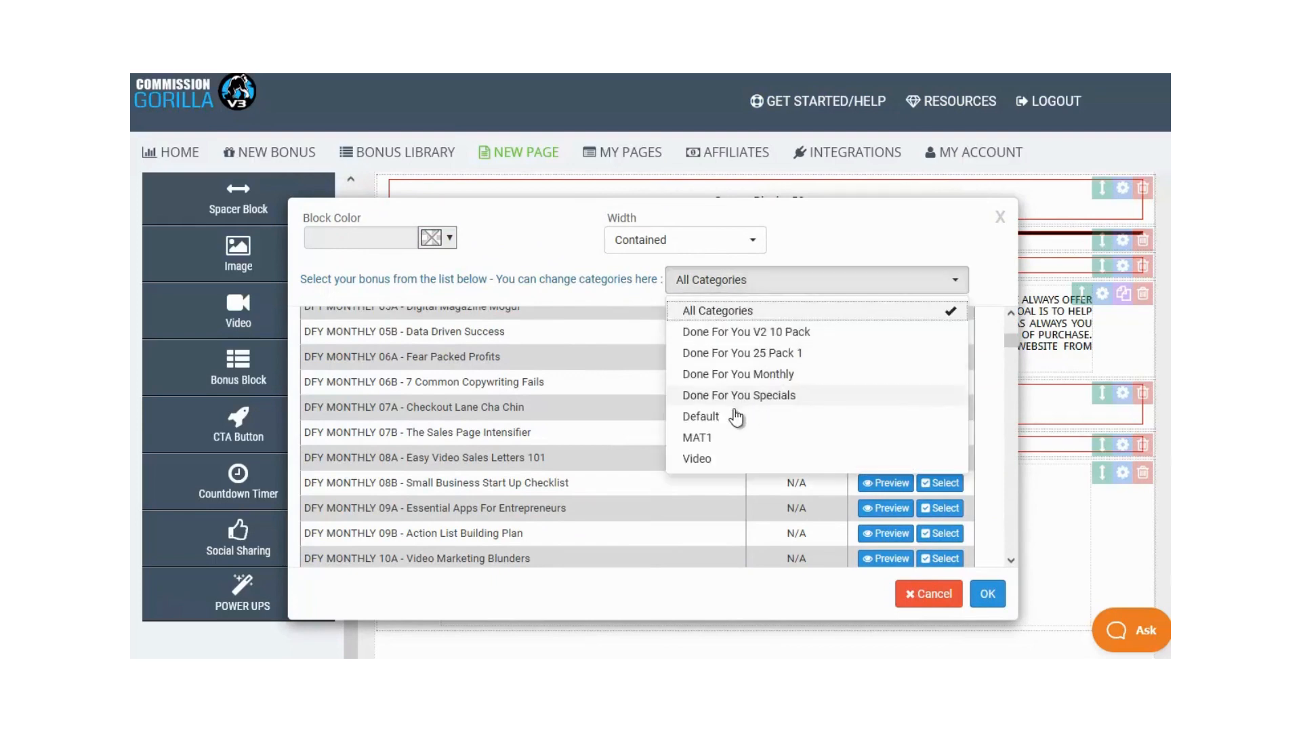
click(708, 437)
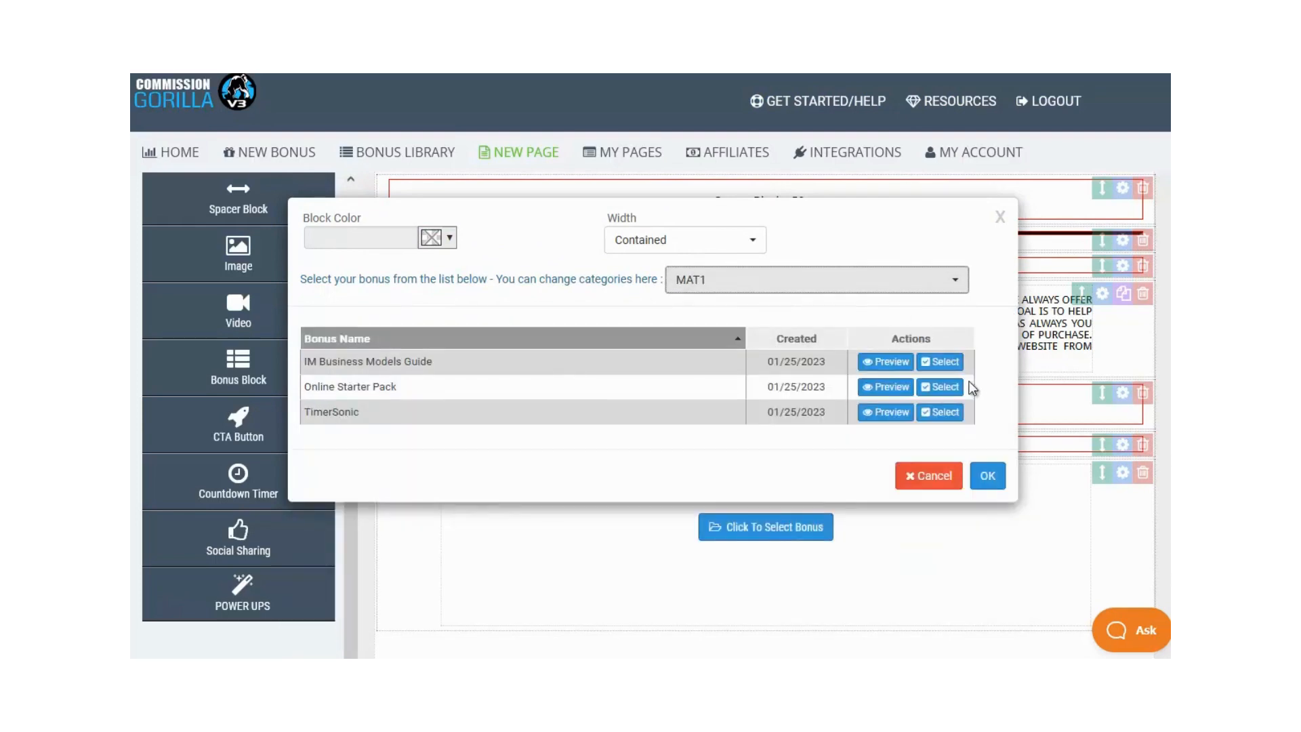
click(948, 391)
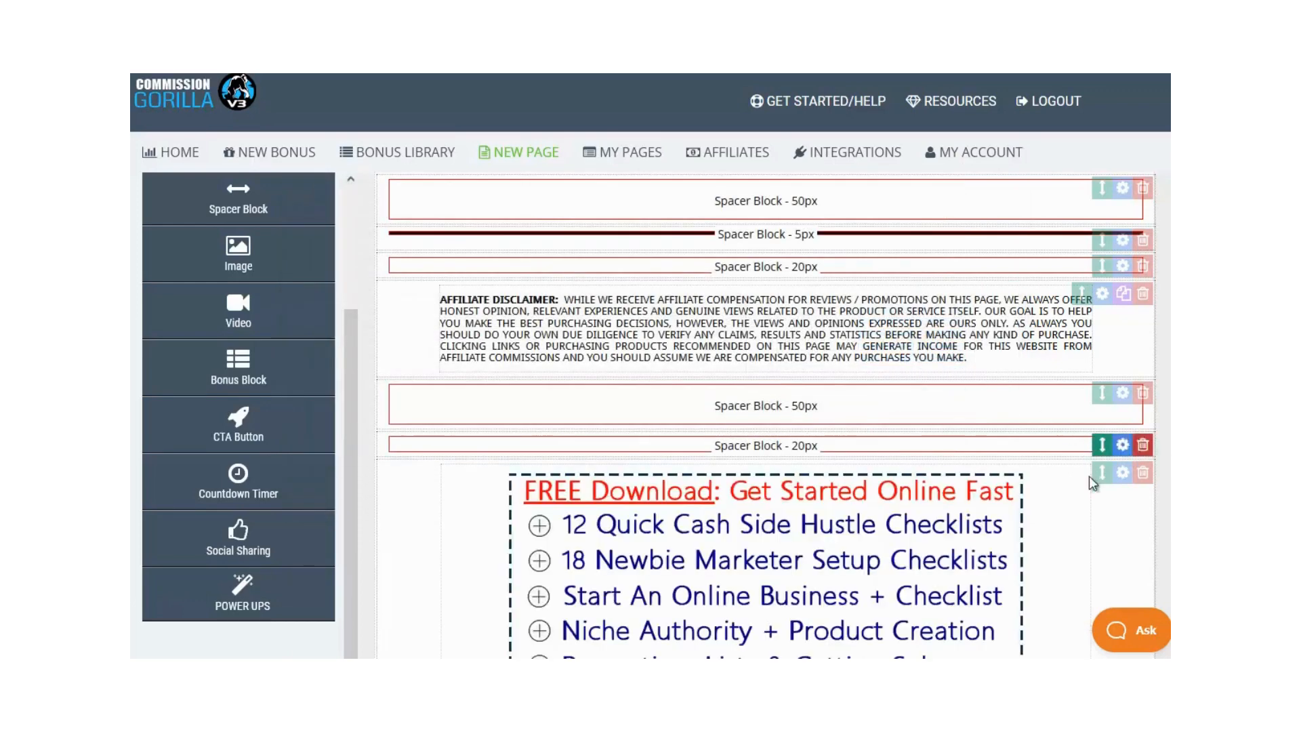
Step: Move the Online Starter Pack block between the "What are you waiting for?" and "LAST CHANCE TO GET THIS DEAL ..." headings, and delete it
scroll(1092, 519, down, 2)
scroll(1093, 511, down, 1)
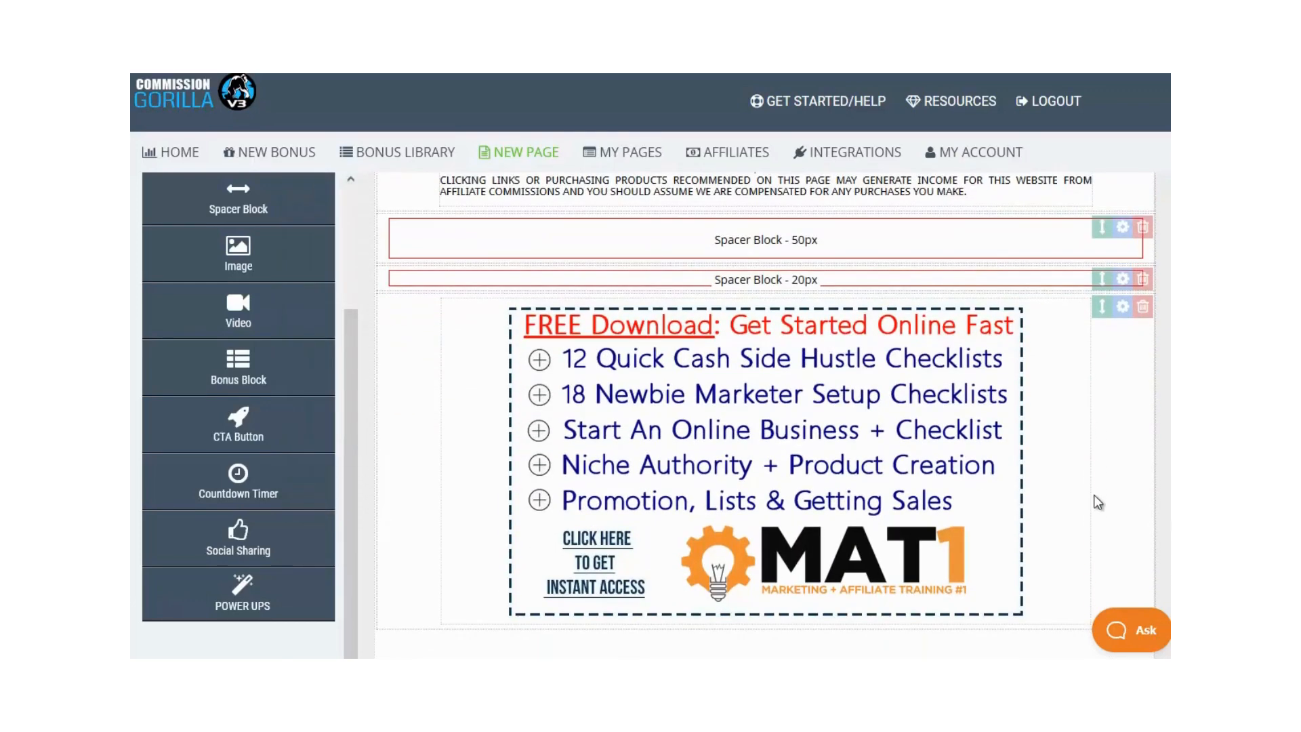
drag(1101, 306, 1080, 427)
scroll(1074, 427, up, 4)
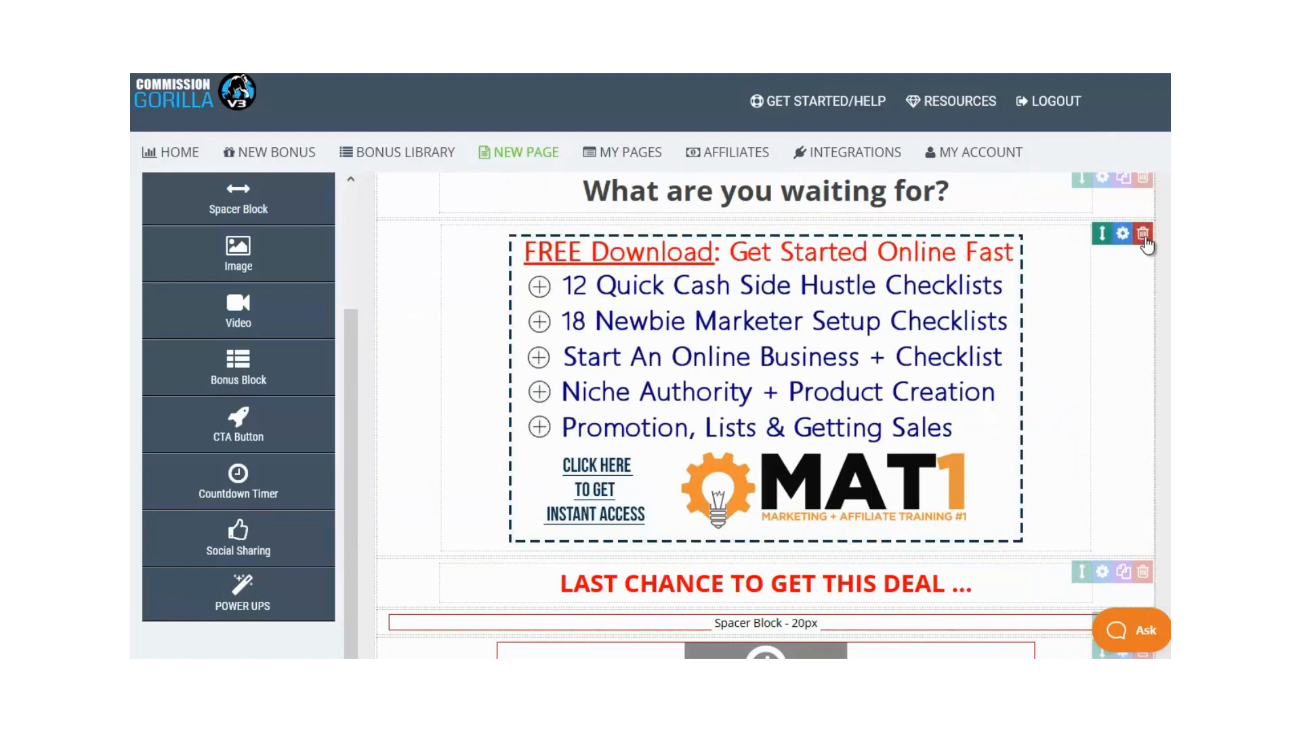
click(1142, 234)
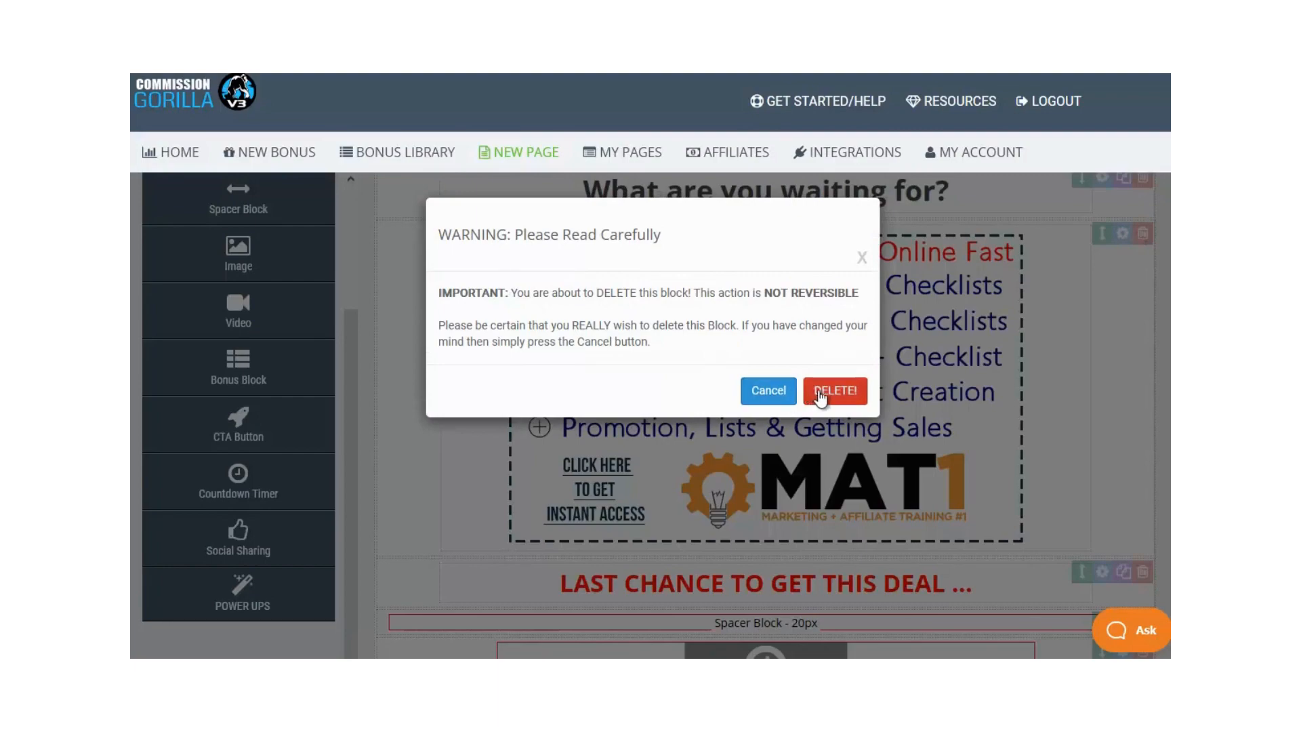
click(827, 391)
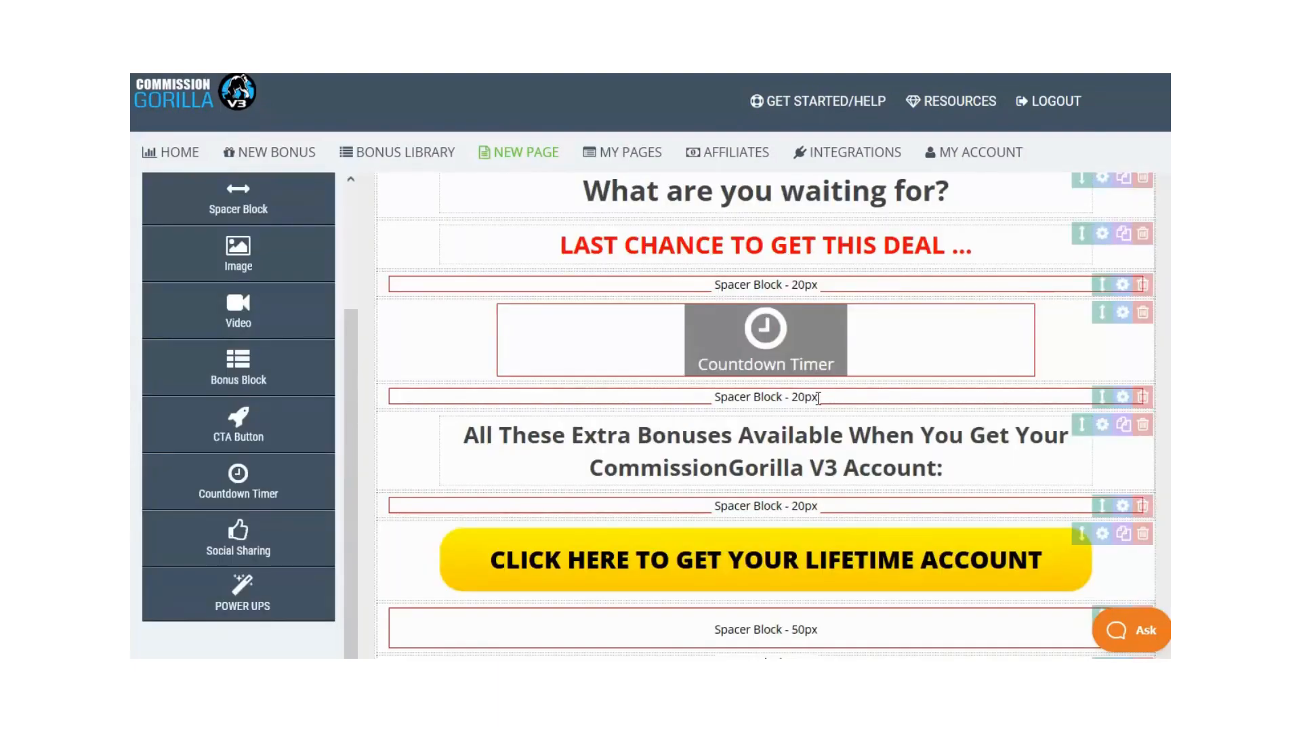
Step: Save the edited bonus page and exit the page editor
scroll(816, 400, up, 6)
scroll(816, 399, up, 10)
scroll(271, 311, up, 3)
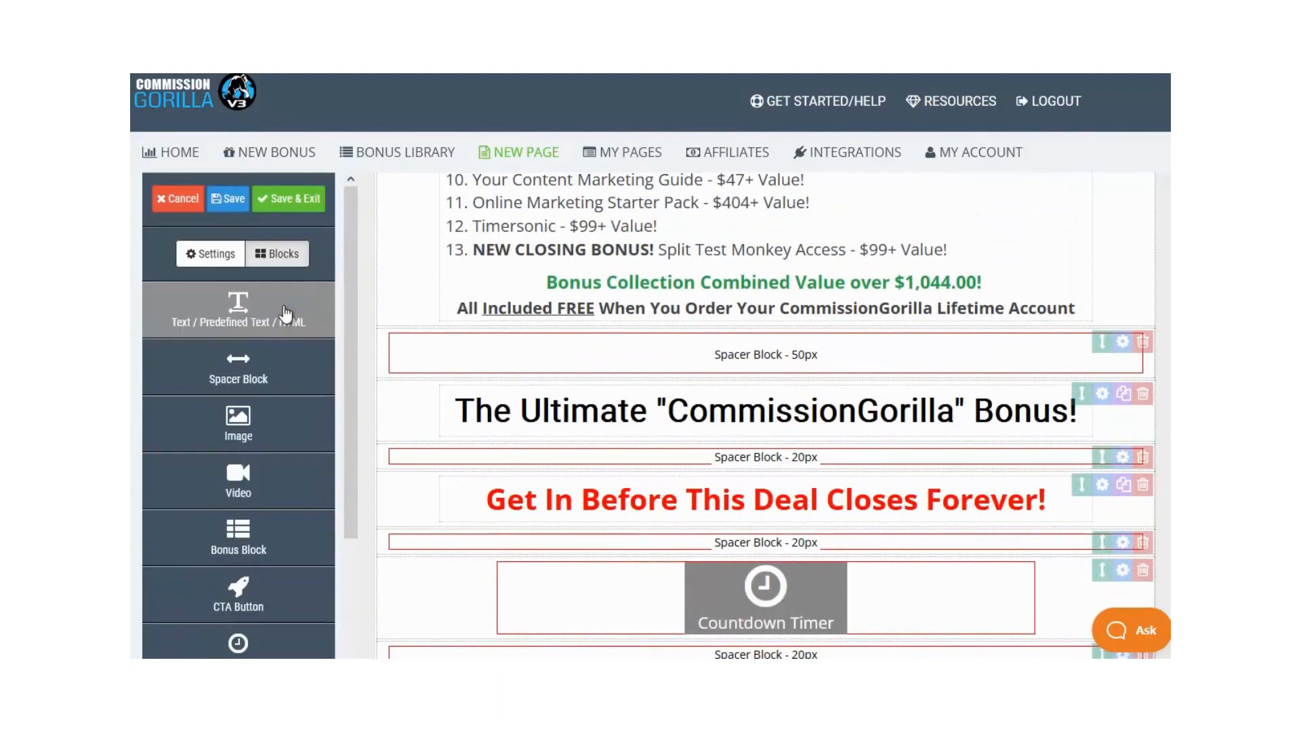
click(292, 201)
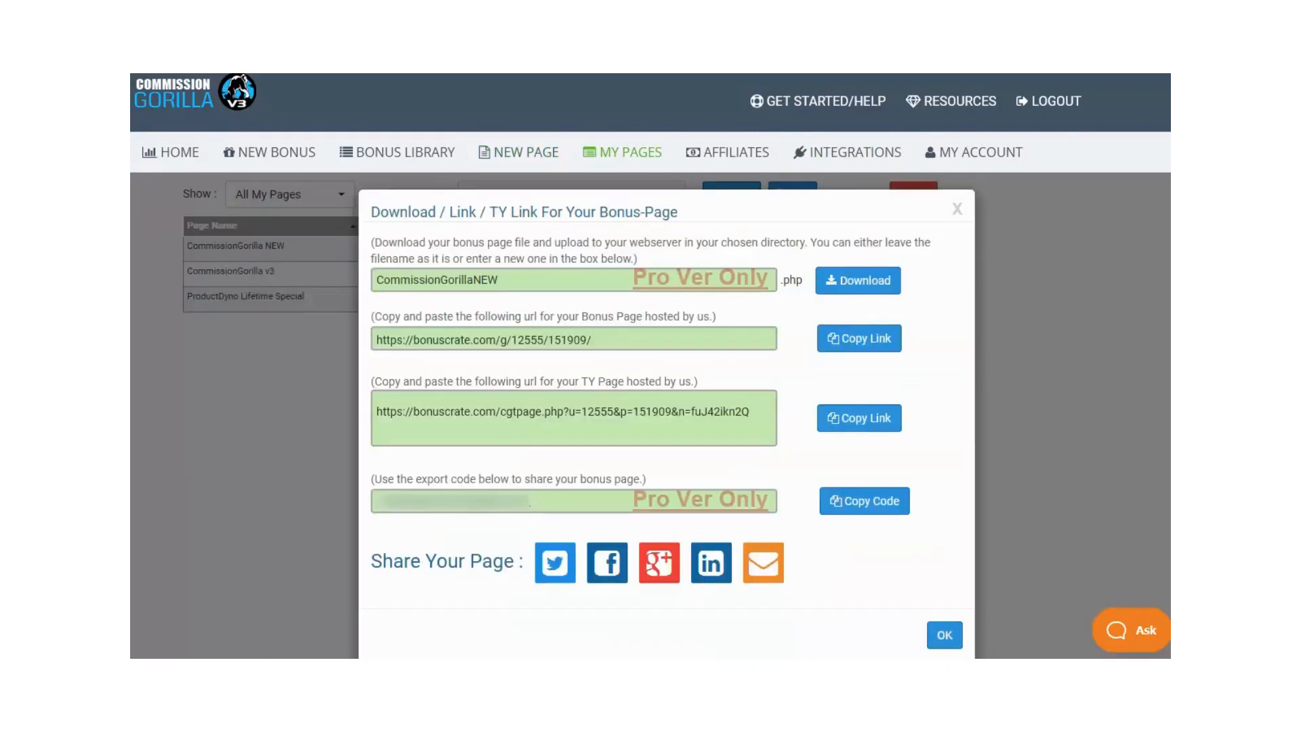
Step: Highlight the URLs of the hosted bonus page and TY page, and open the list of email service integrations
drag(612, 340, 377, 351)
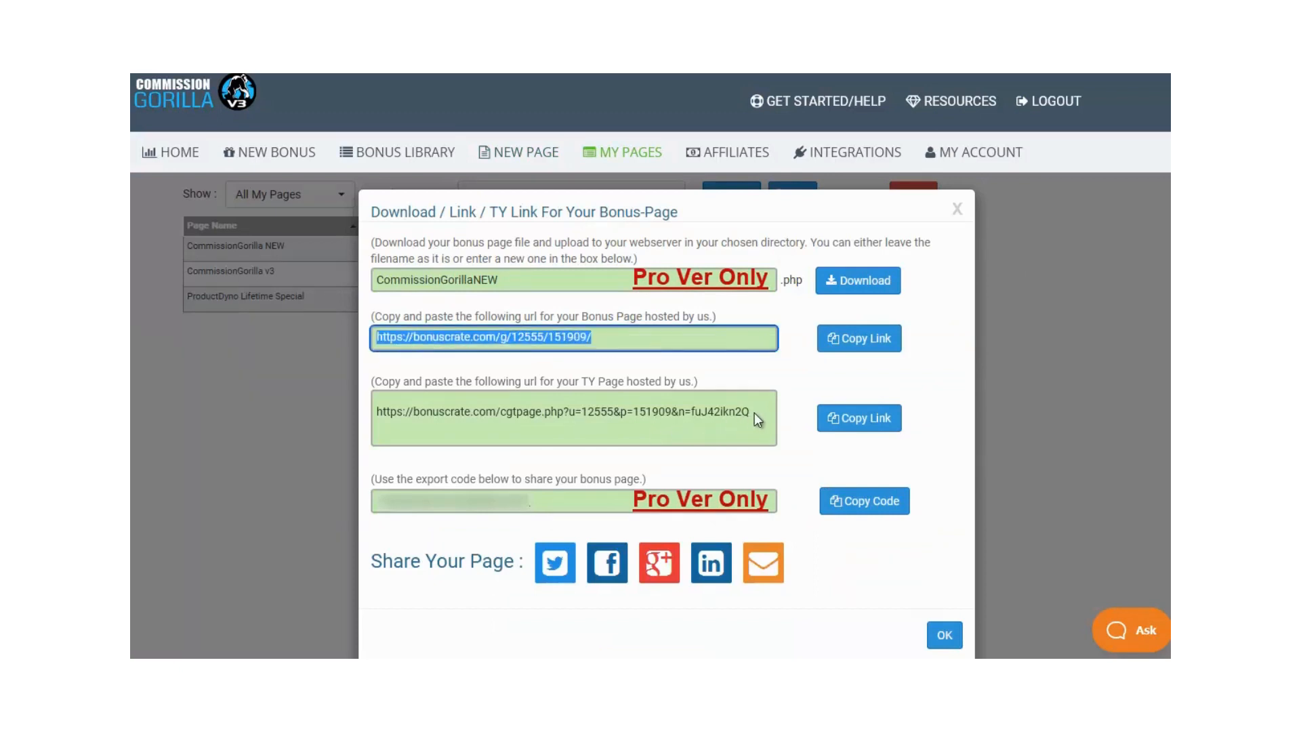
drag(750, 412, 499, 415)
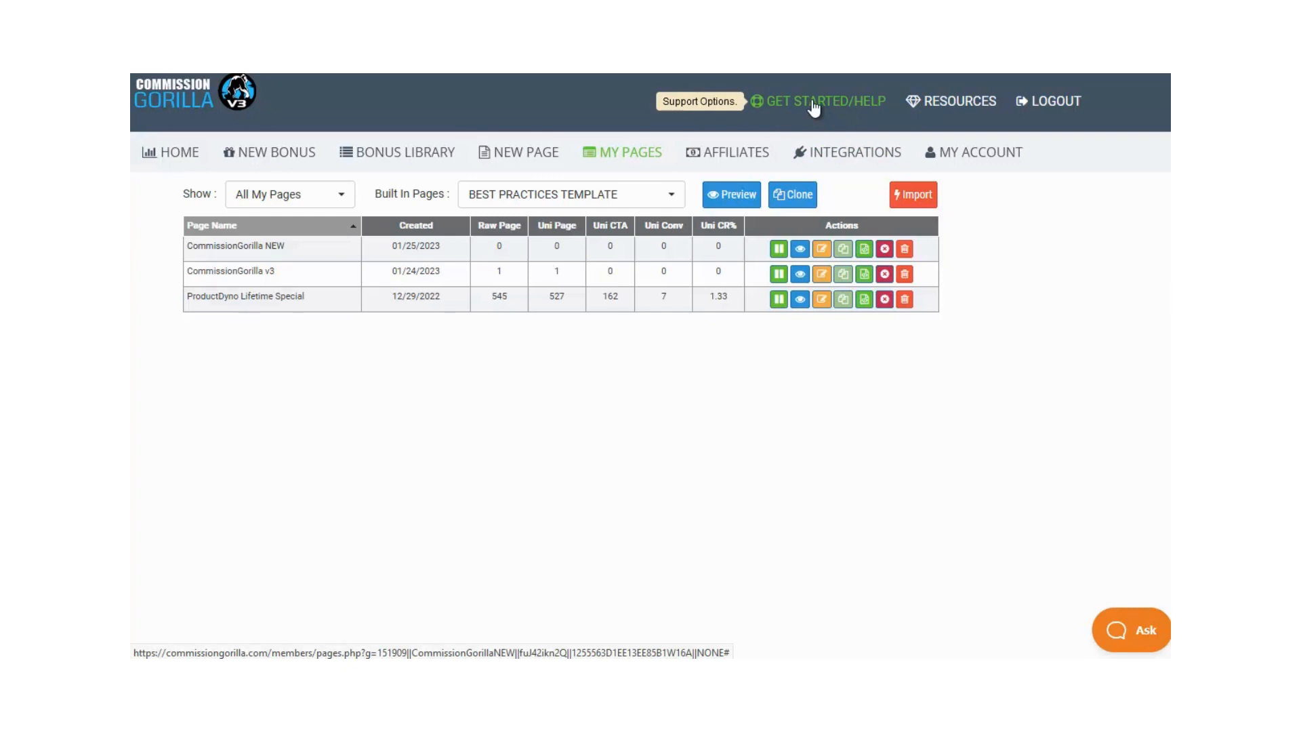
click(857, 155)
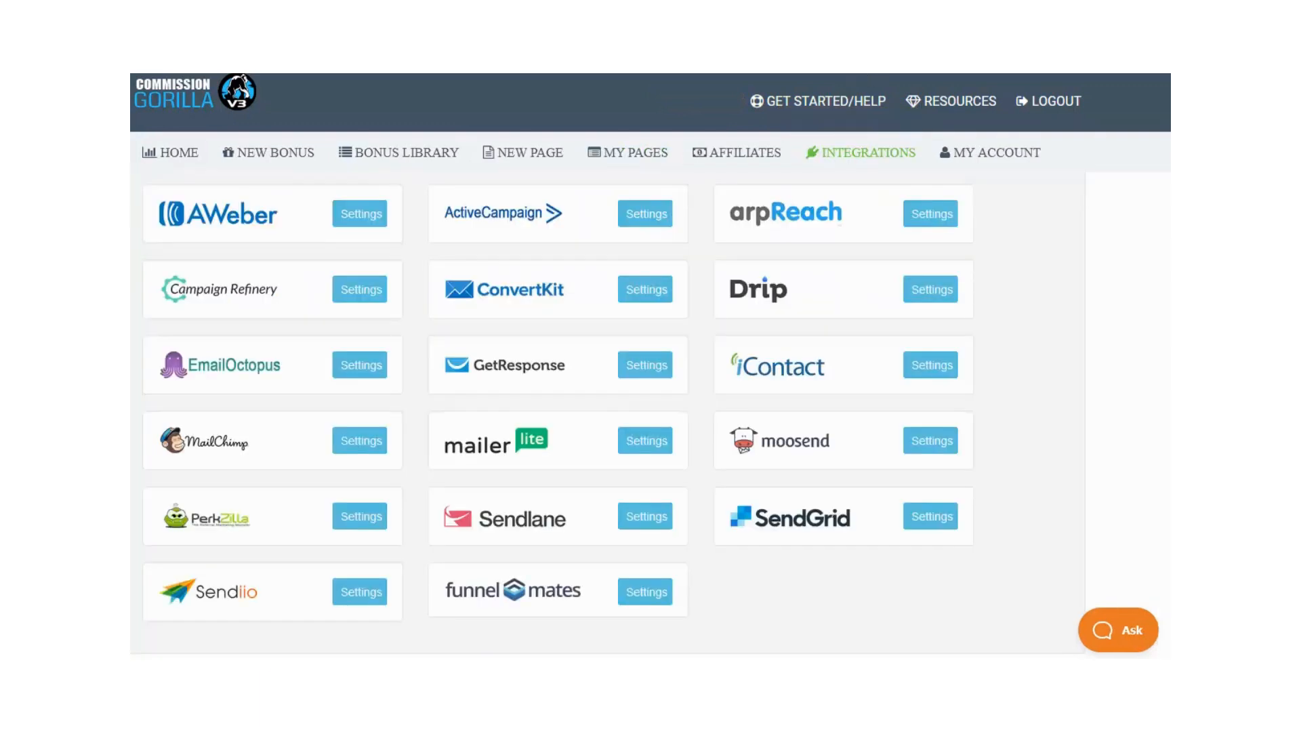